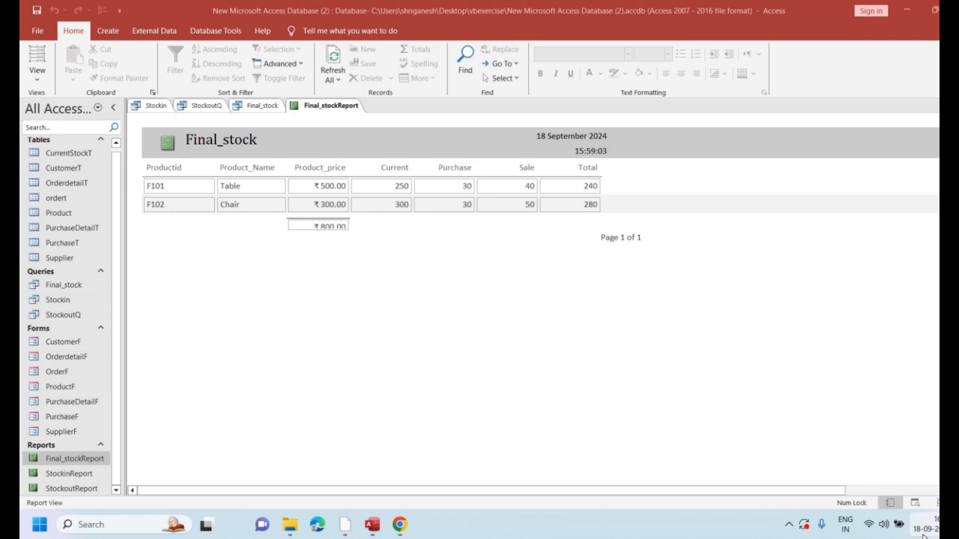
Create a new blank form and switch it to Design View
left_click(110, 33)
left_click(303, 66)
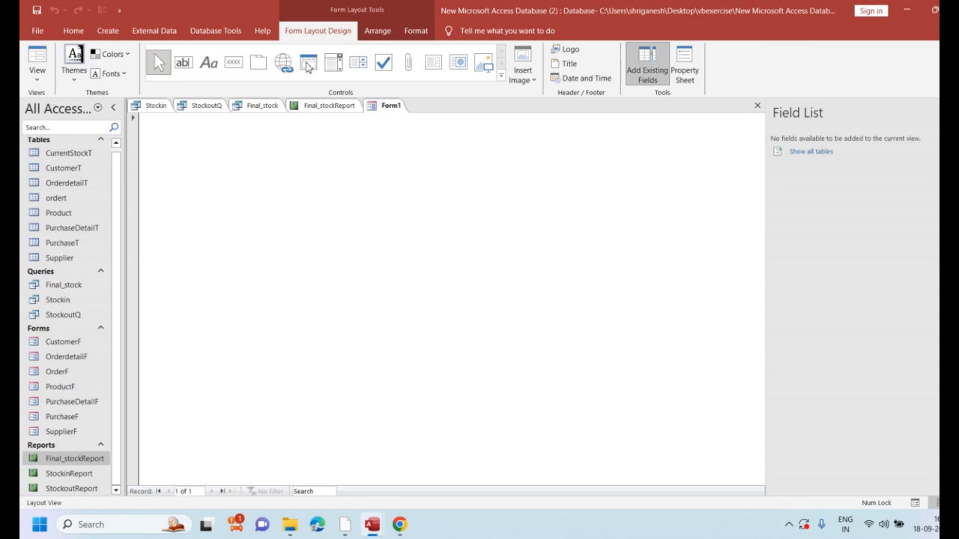
right_click(166, 161)
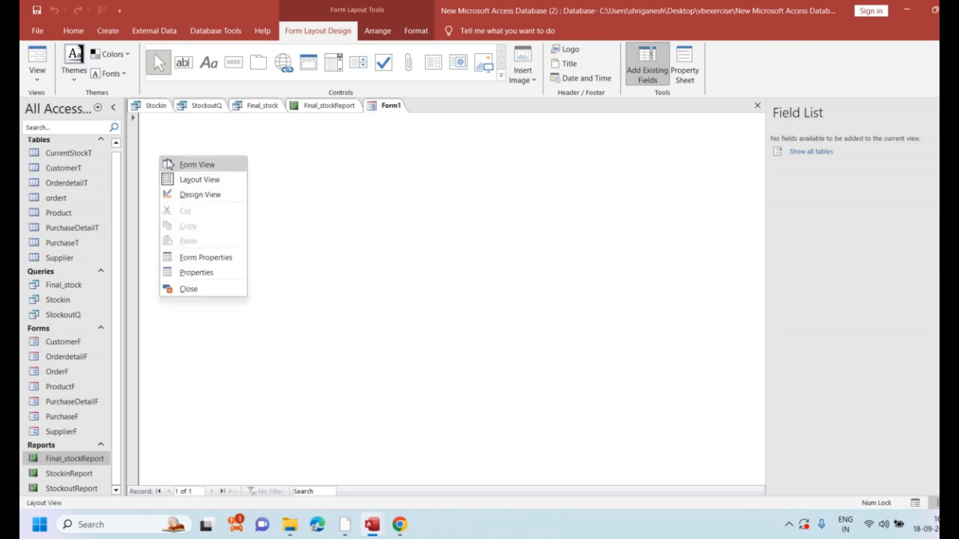
left_click(196, 194)
Set the background fill of the form's Detail section to dark blue
right_click(197, 197)
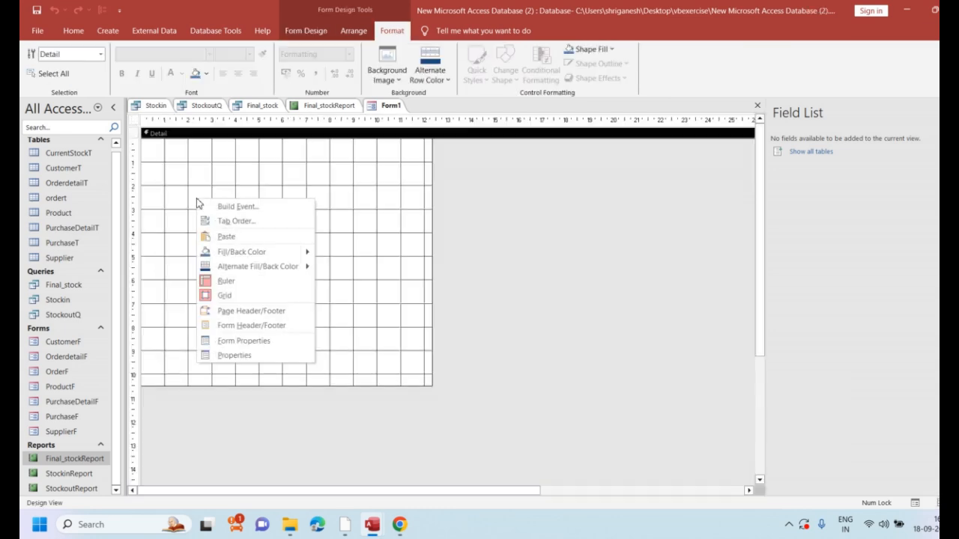
mouse_move(308, 260)
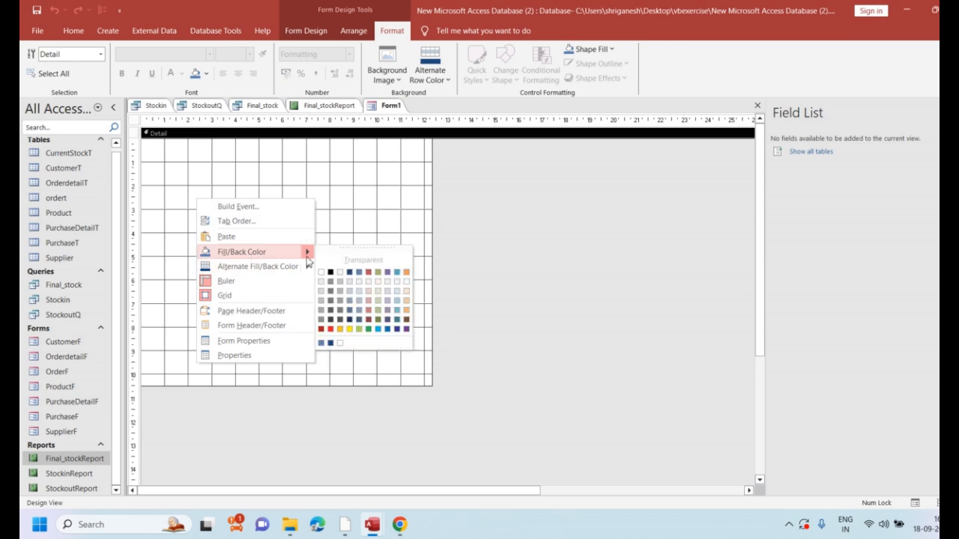
left_click(349, 319)
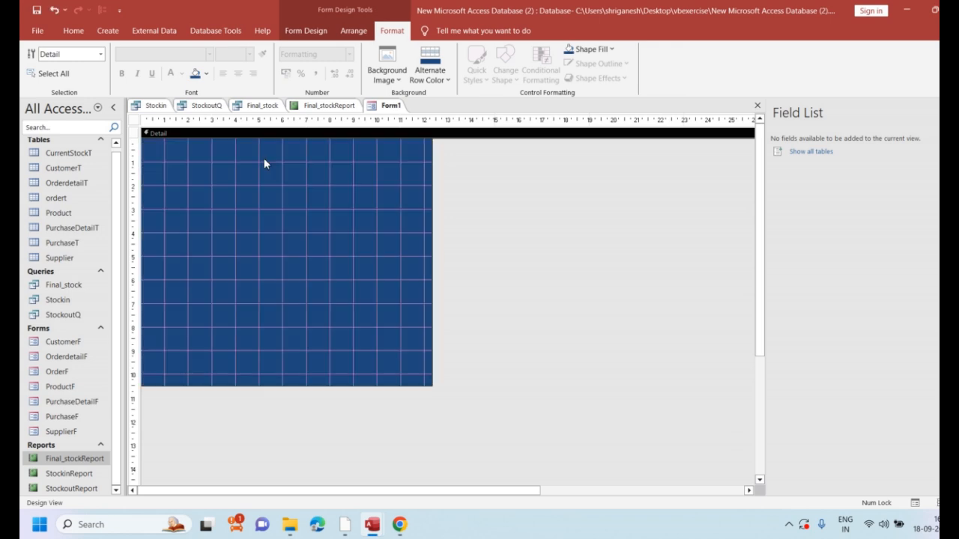
Draw a command button near the upper-left corner of the form's Detail section
left_click(301, 33)
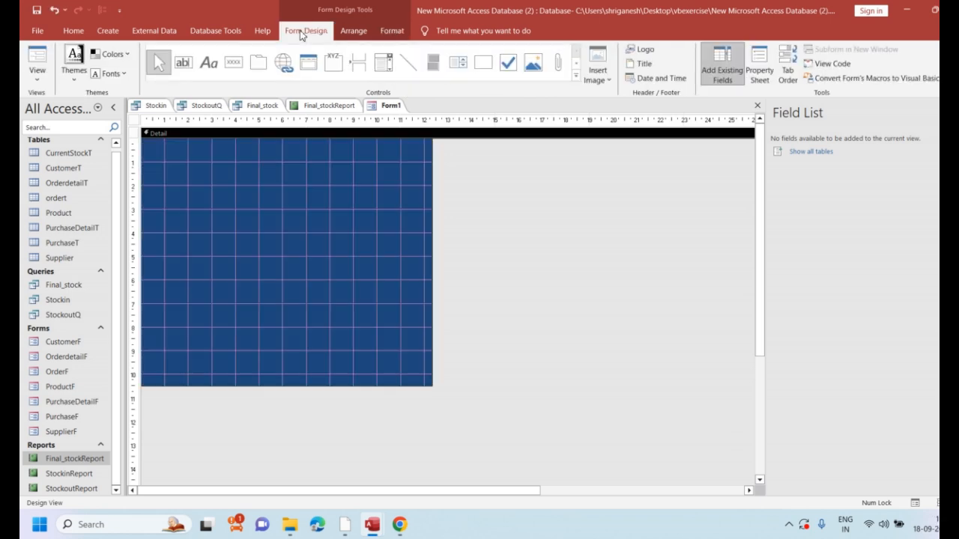
left_click(230, 66)
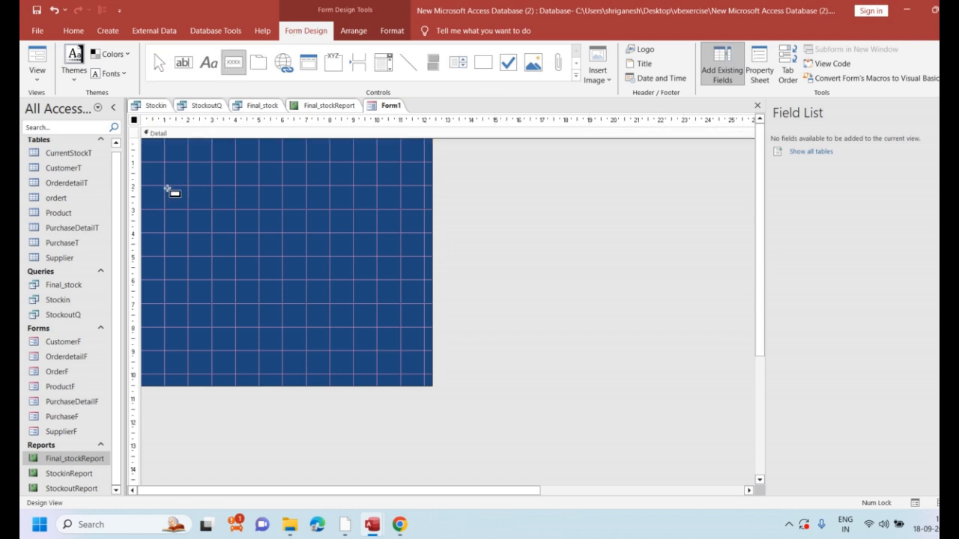
left_click_drag(160, 183, 240, 211)
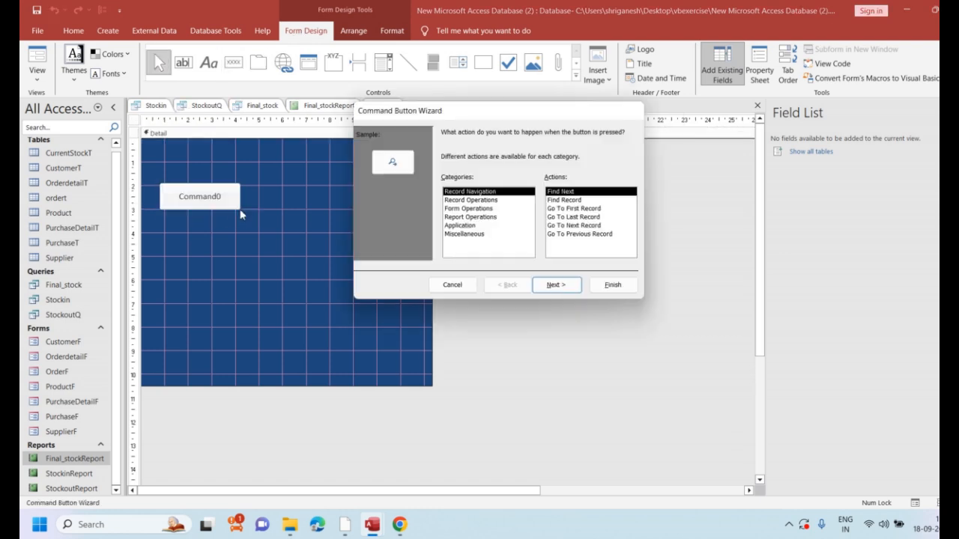
Set the new button's action to the Open Form operation, opening ProductF with all records shown
left_click(450, 210)
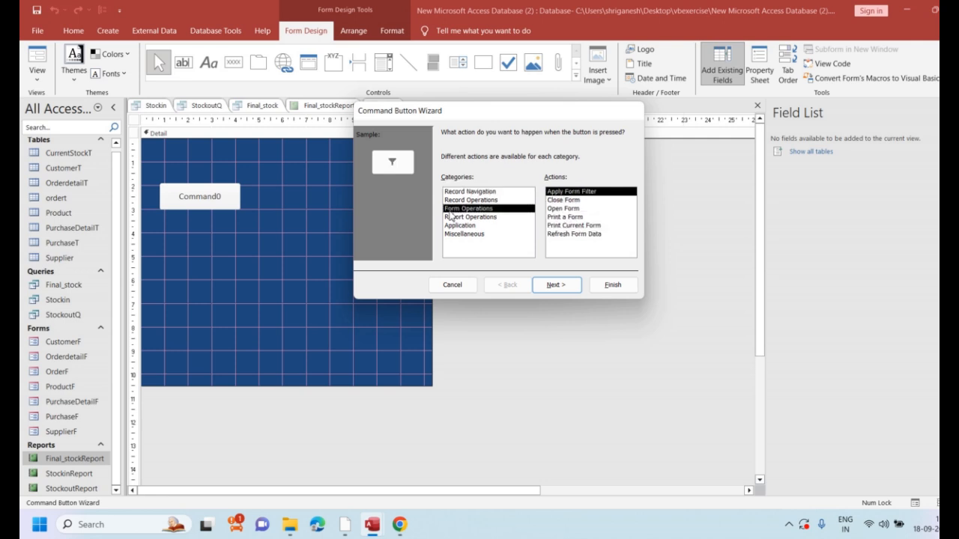
left_click(572, 209)
left_click(551, 286)
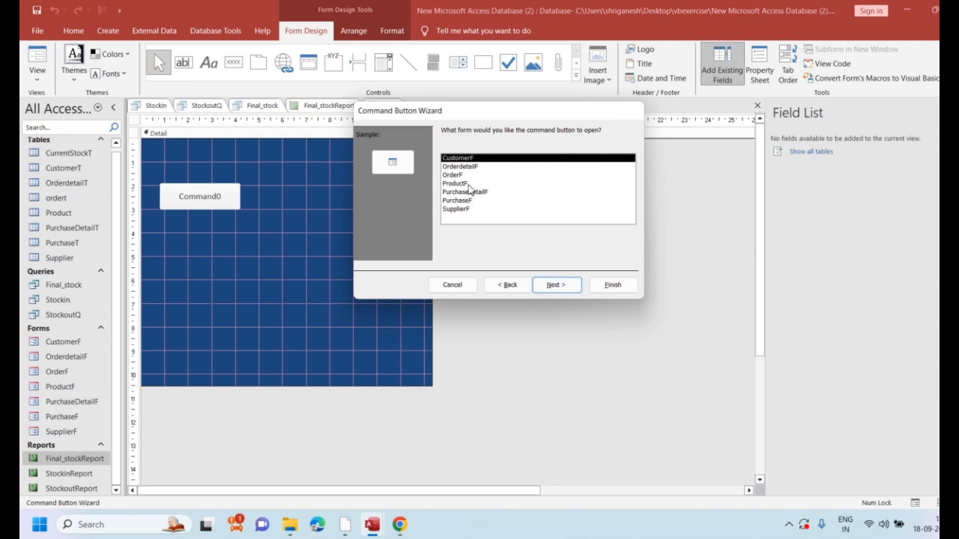
double_click(468, 185)
left_click(572, 284)
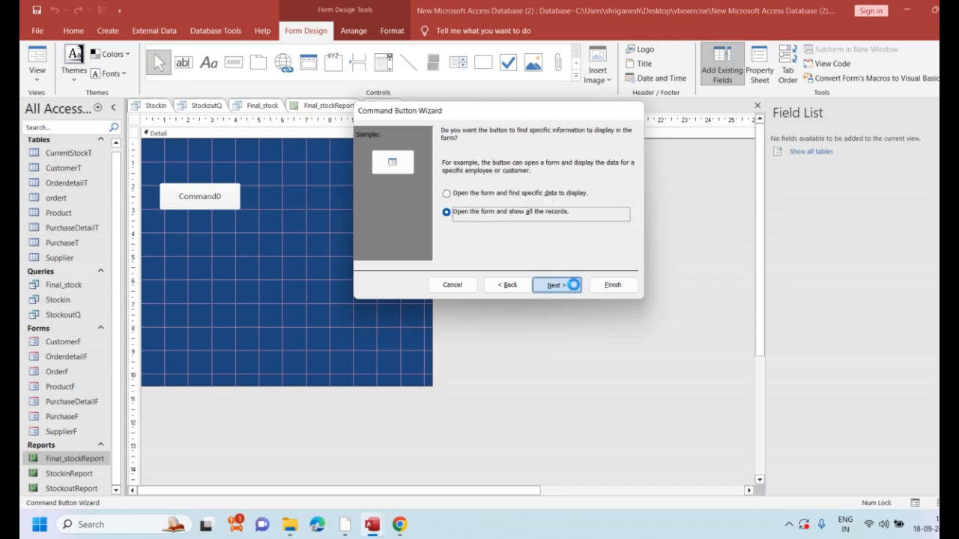
Give the button the text caption "Product" instead of a picture and finish the Command Button Wizard
left_click(447, 185)
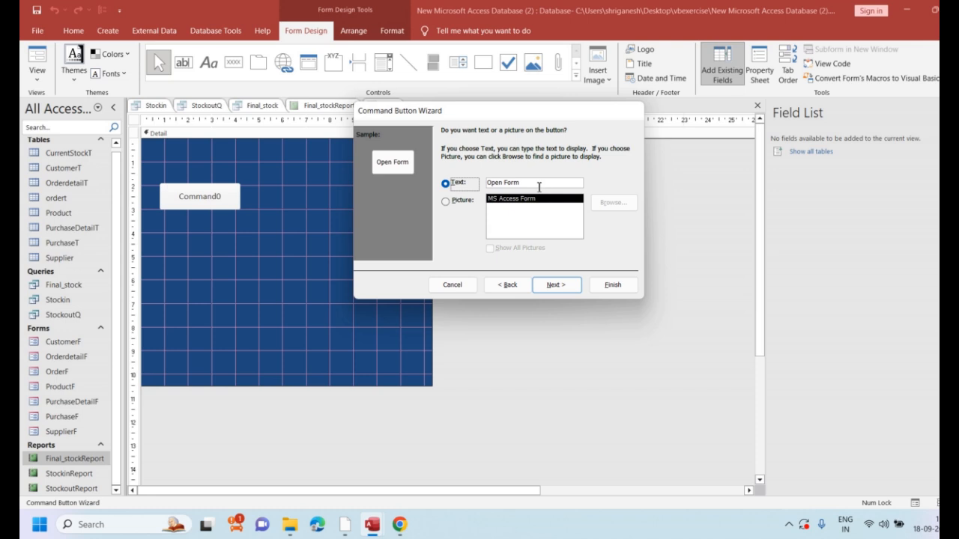
key("Tab")
type("P")
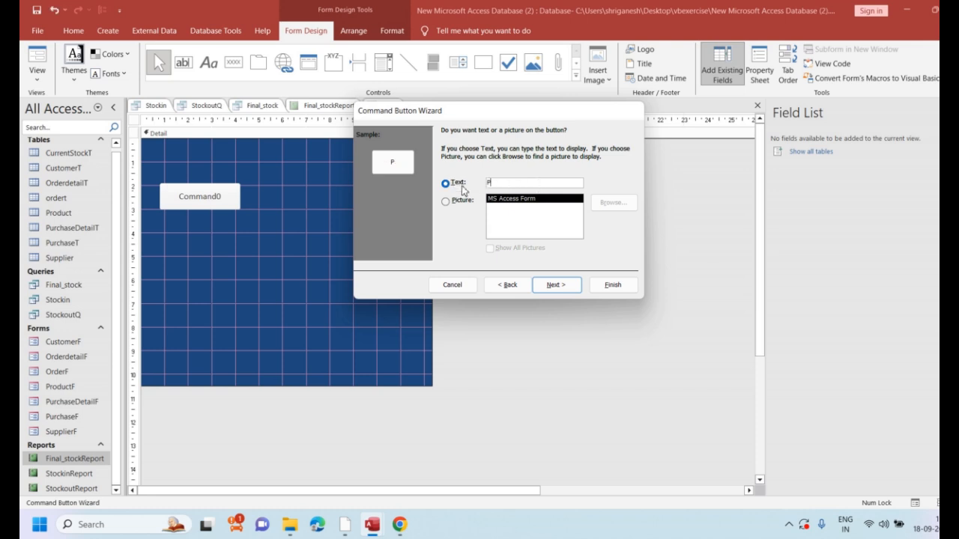
type("roduct")
left_click(553, 284)
left_click(613, 285)
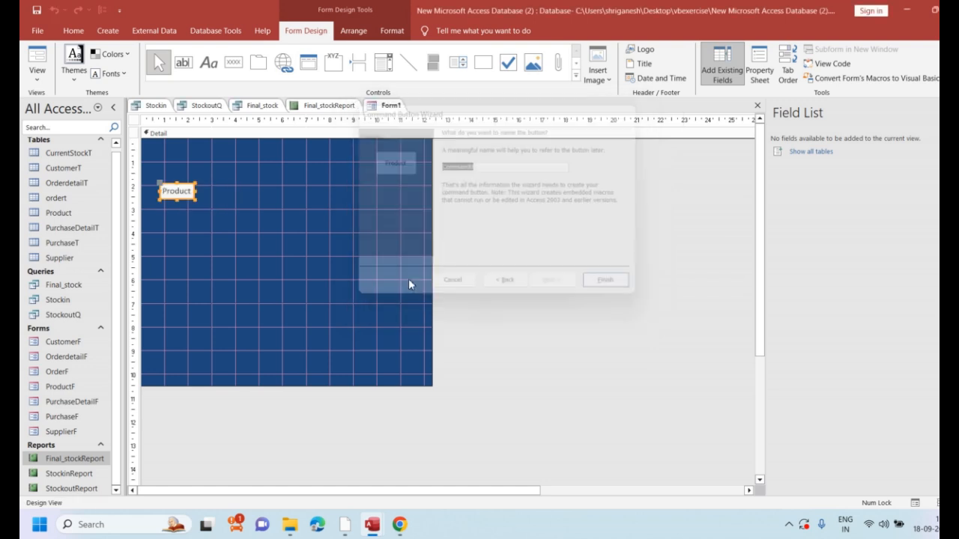
Widen the Product button and shift it slightly right and down on the form
left_click(188, 193)
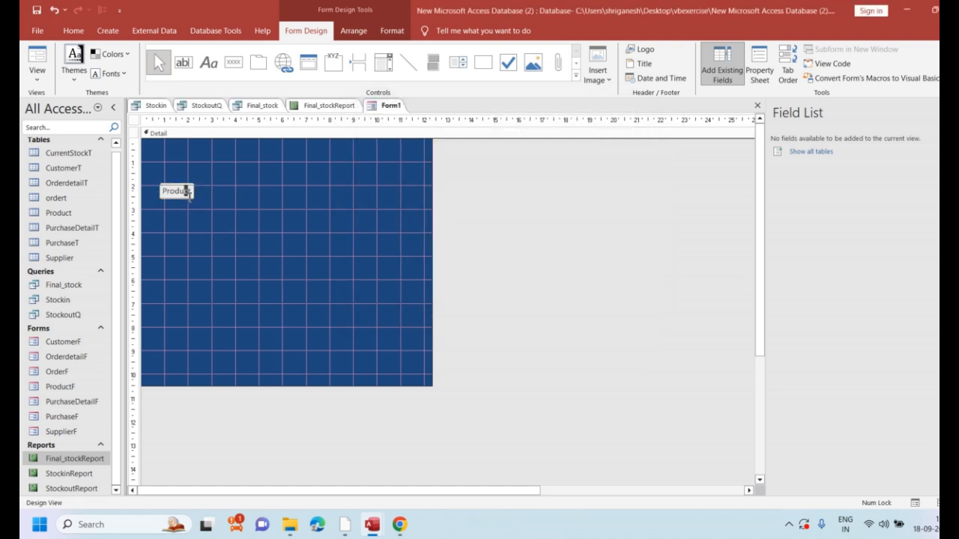
left_click(178, 209)
left_click(182, 194)
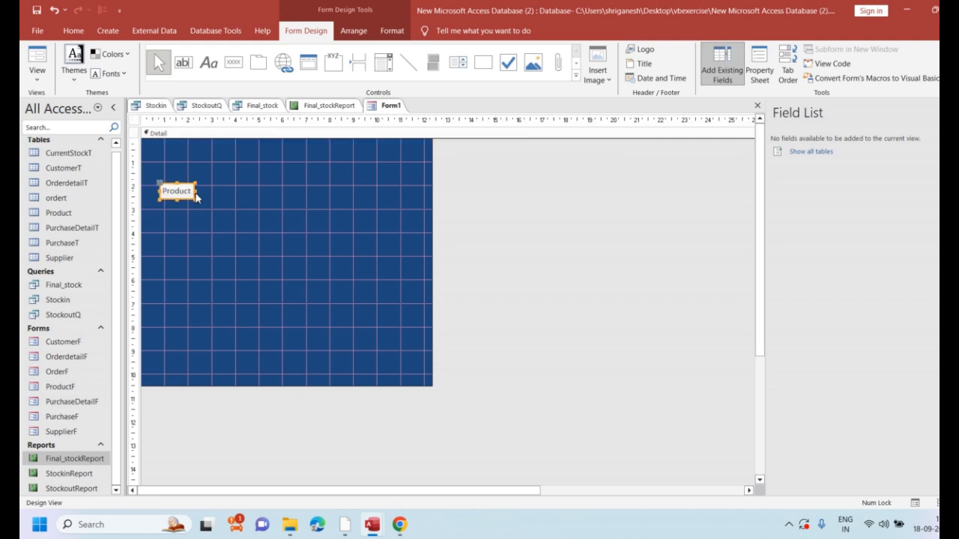
left_click_drag(198, 193, 206, 212)
left_click(203, 205)
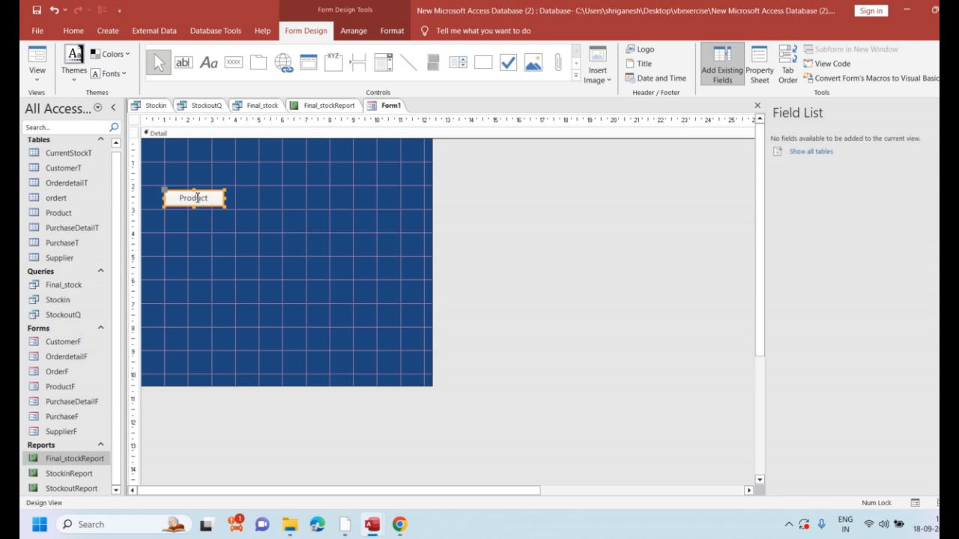
Preview the form in Form View, test the Product button and close the ProductF form it opens
left_click(45, 77)
left_click(57, 98)
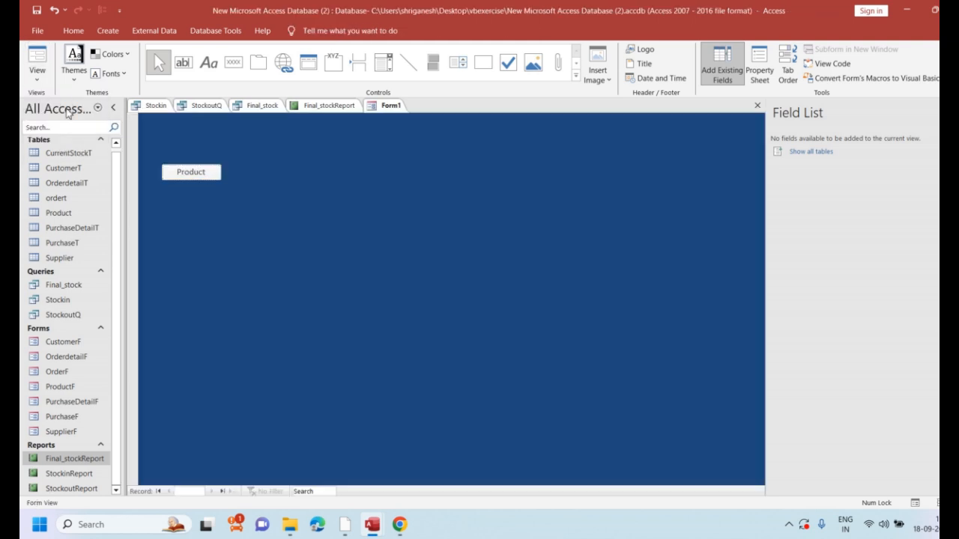
left_click(199, 172)
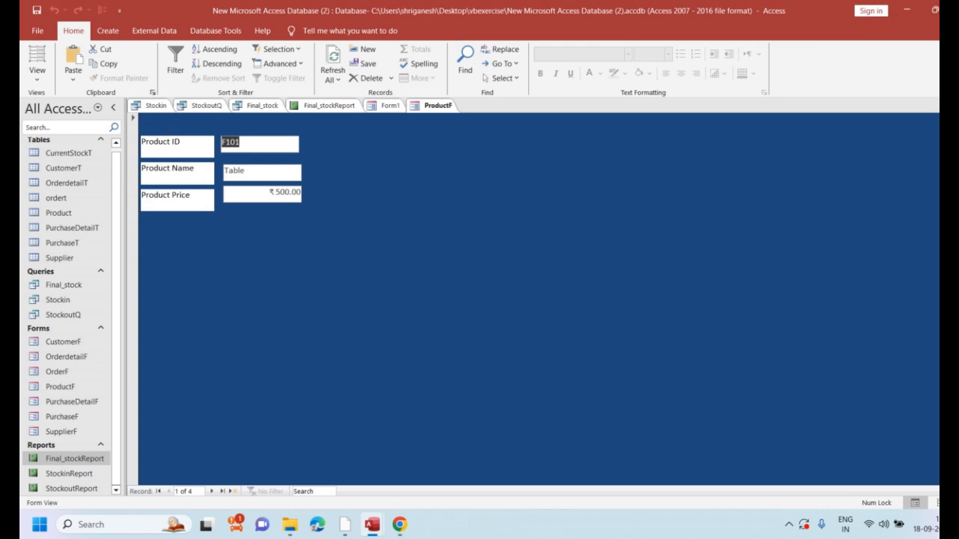
left_click(955, 106)
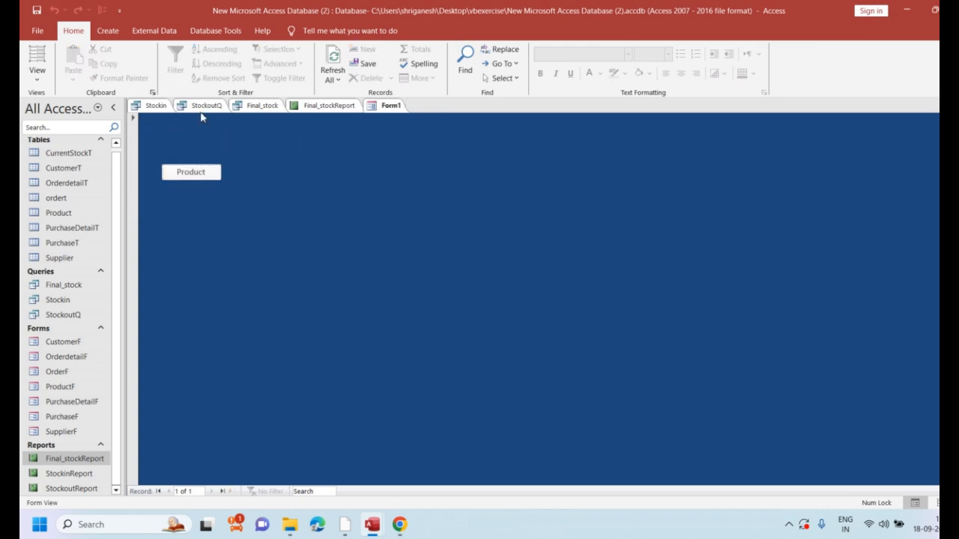
Return the form to Design View and draw a second command button below the Product button
left_click(37, 75)
left_click(54, 145)
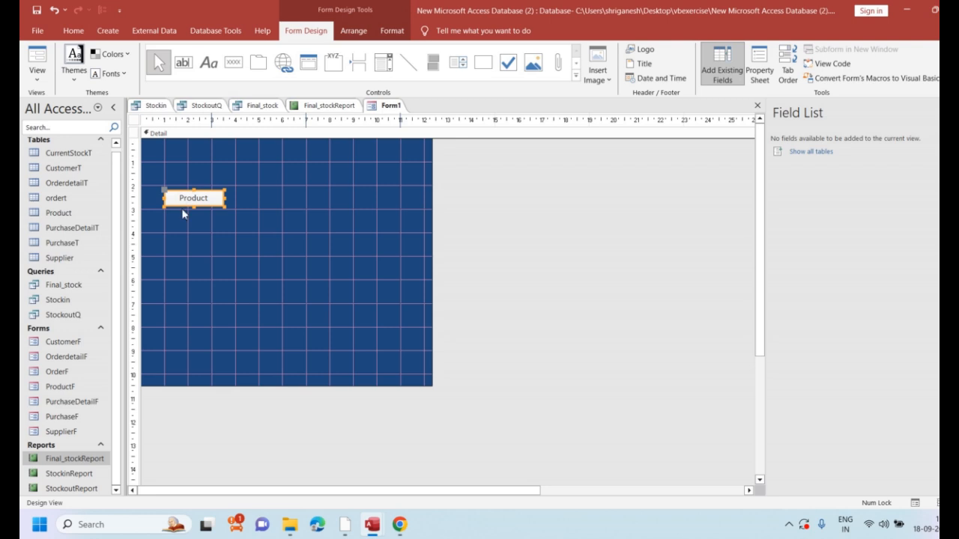
left_click(232, 62)
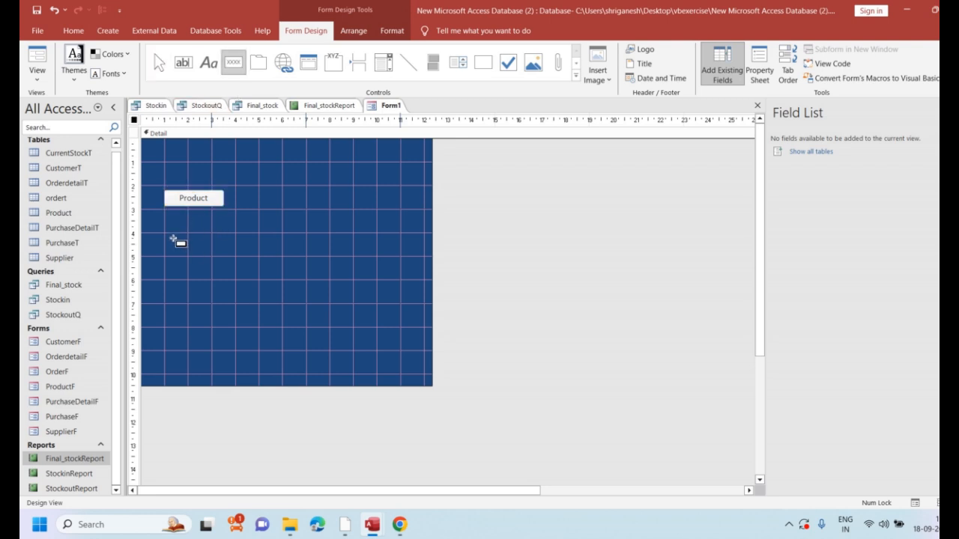
left_click_drag(169, 238, 233, 254)
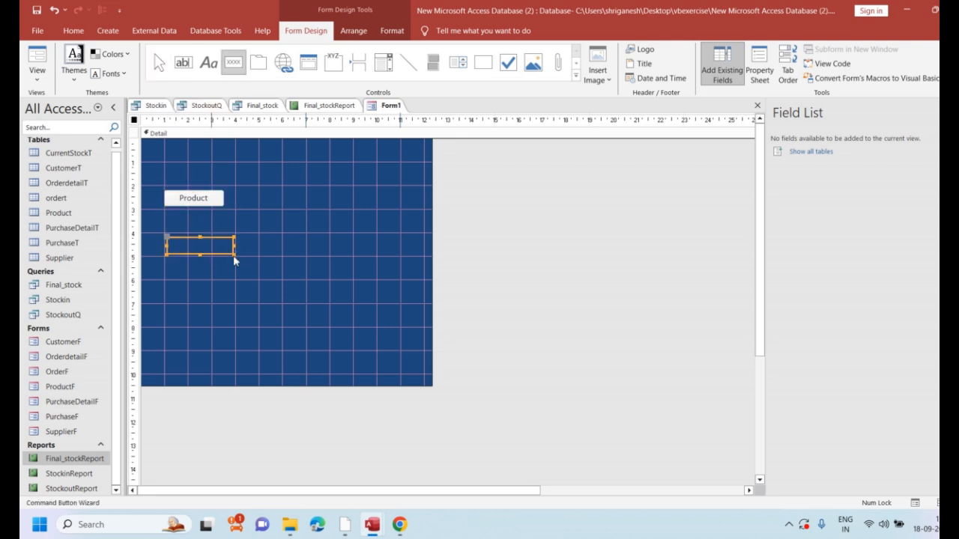
Set the second button's action to the Open Form operation, opening CustomerF with all records shown
left_click(471, 200)
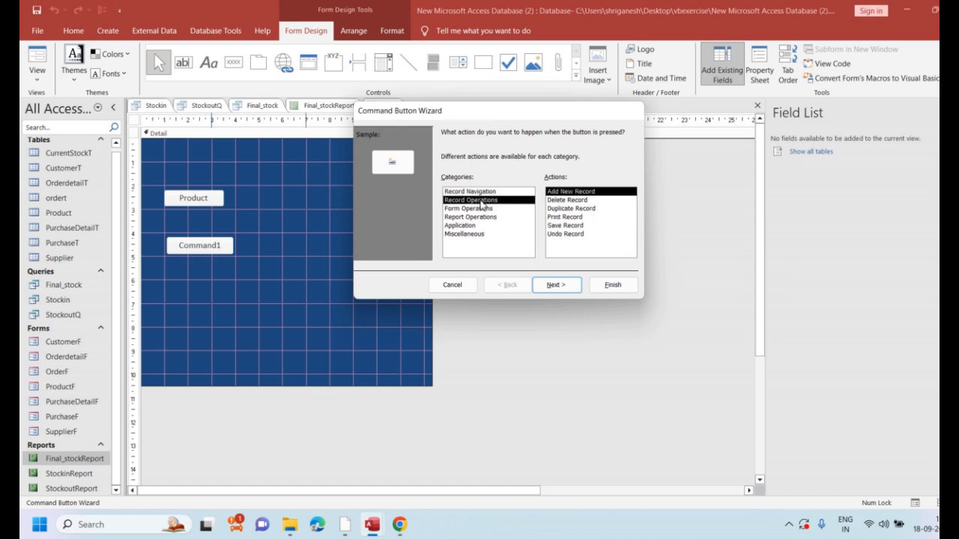
left_click(475, 209)
left_click(569, 209)
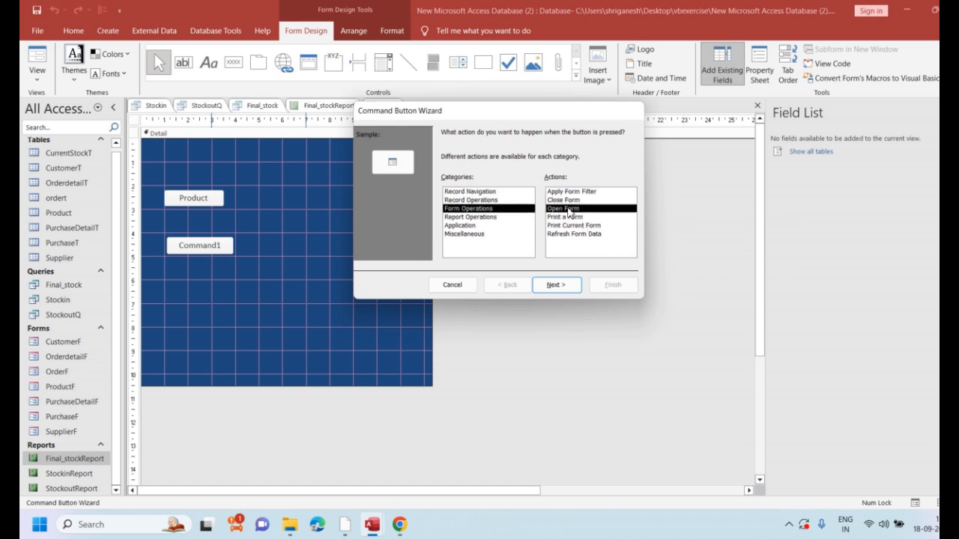
left_click(558, 287)
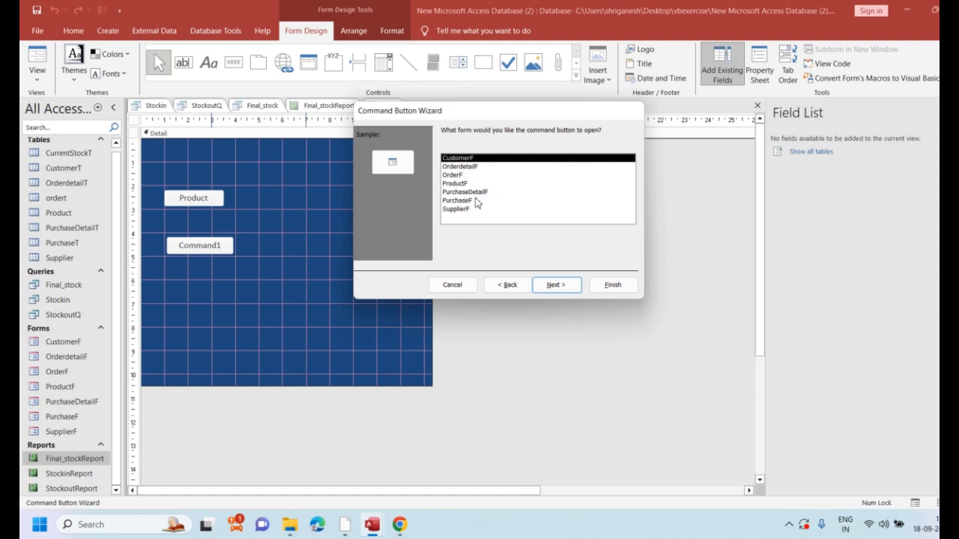
left_click(554, 284)
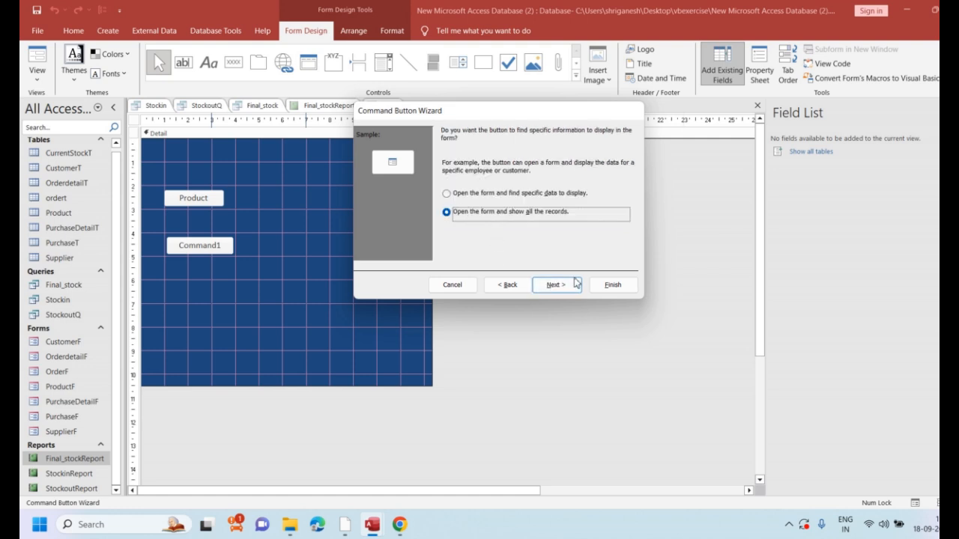
left_click(575, 282)
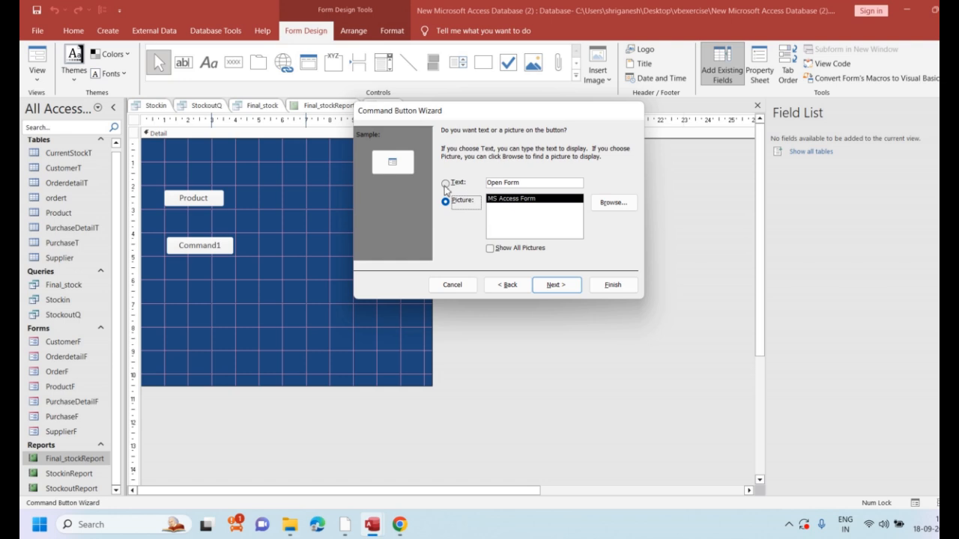
Give the second button the text caption "Customer" instead of a picture and continue to the naming page
left_click(446, 185)
key("Tab")
type("C")
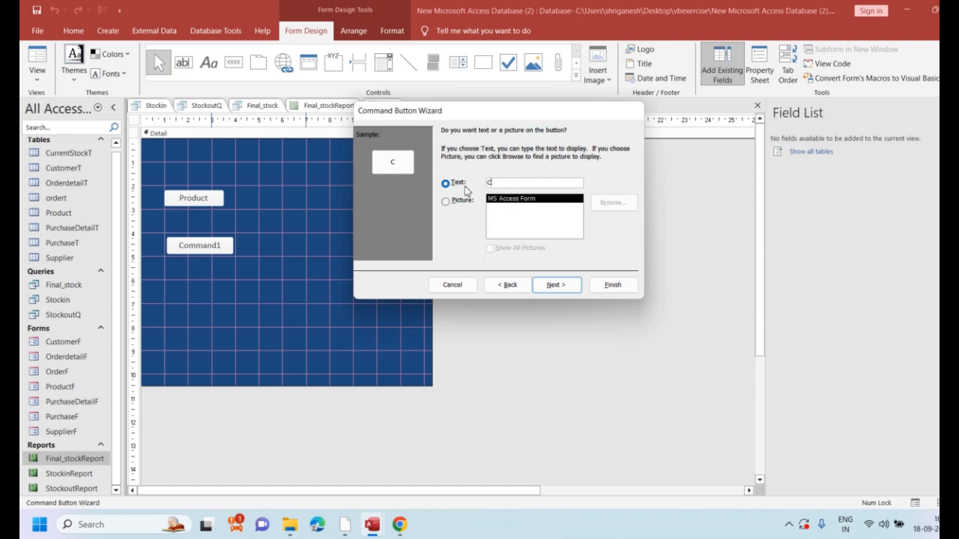
type("ustomer")
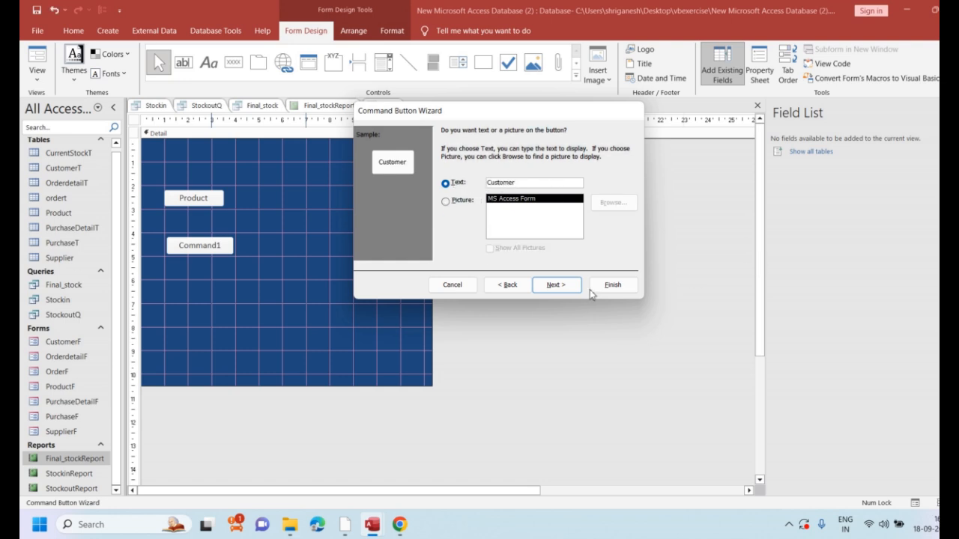
left_click(552, 285)
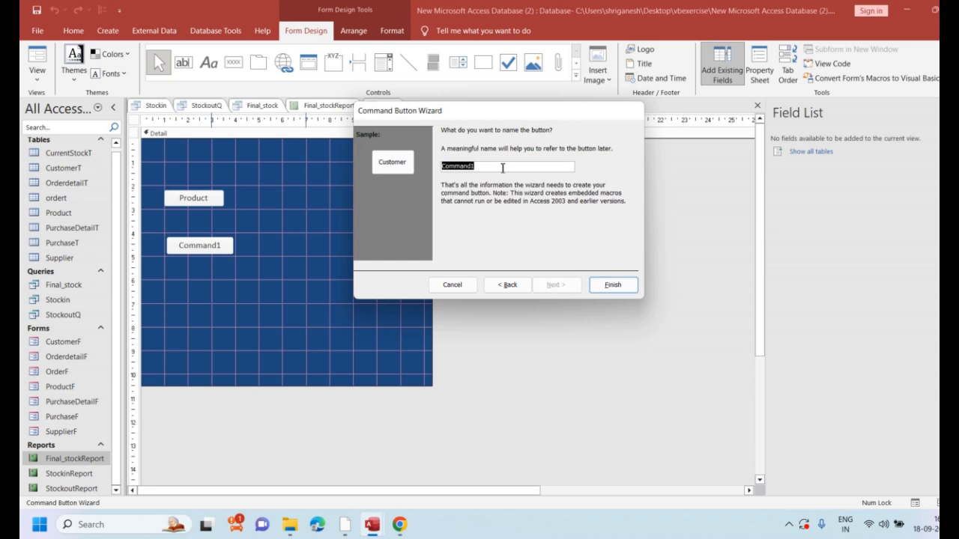
Name the second command button "Customer" in the Command Button Wizard
key("Caps_Lock")
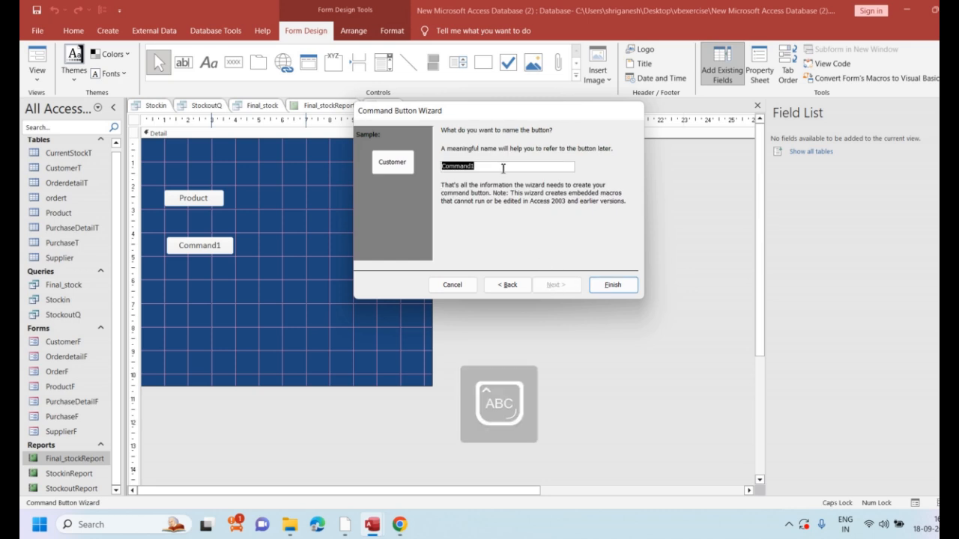
type("C")
key("BackSpace")
key("BackSpace")
key("BackSpace")
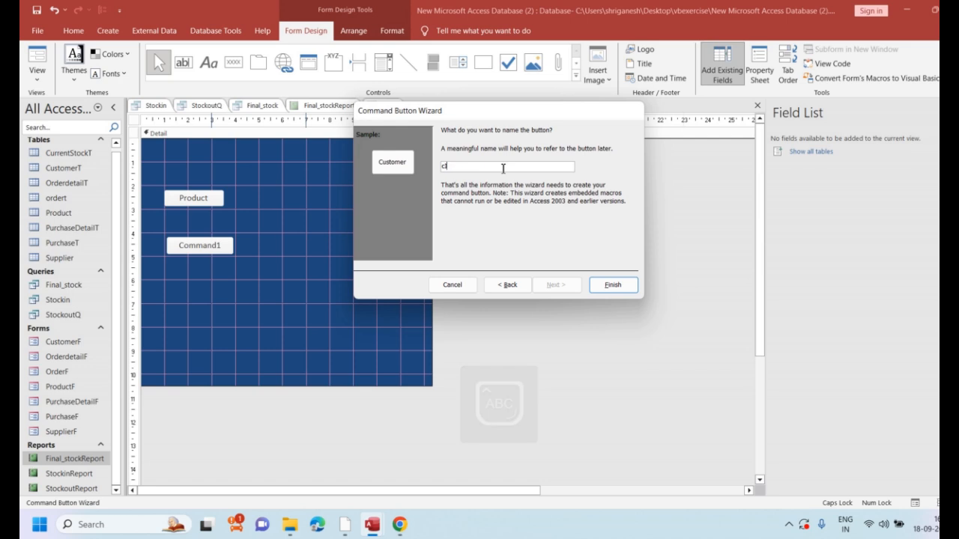
key("Caps_Lock")
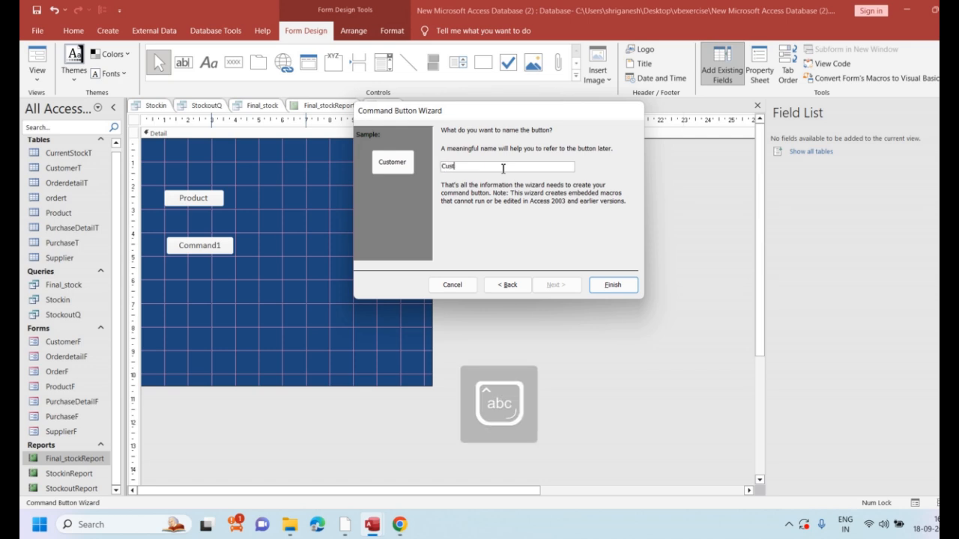
Finish the Customer button and draw a third command button below it on the form
left_click(613, 285)
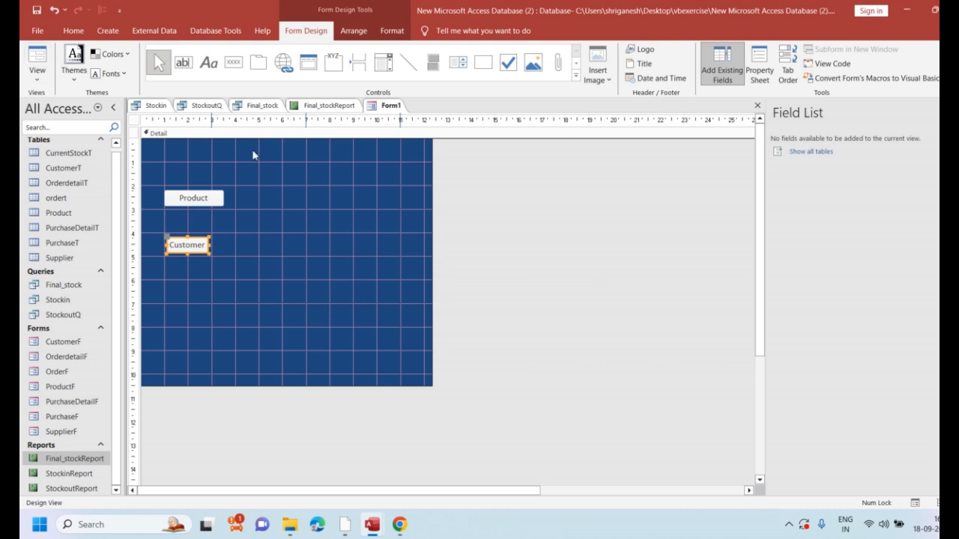
left_click(233, 66)
left_click_drag(167, 282, 232, 300)
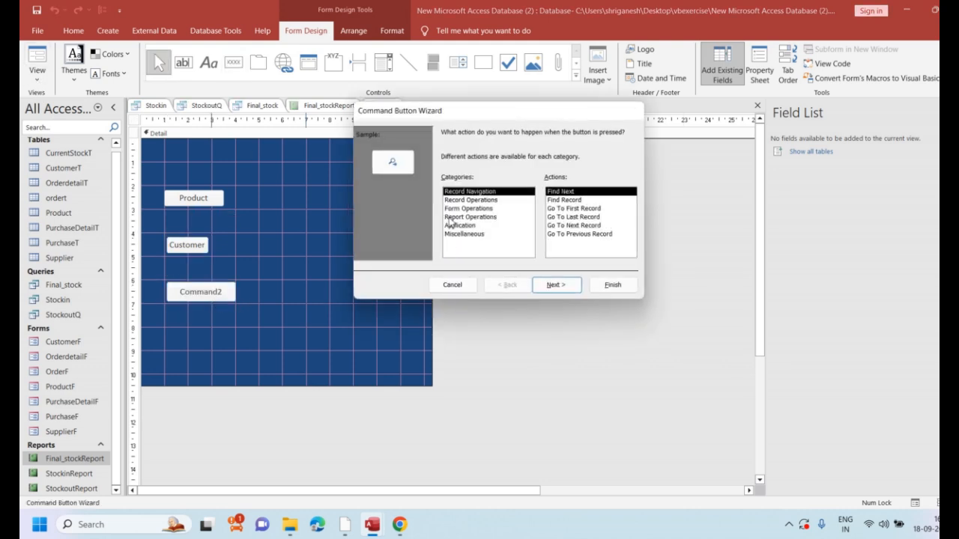
Set the third button's action to the Open Form operation, opening SupplierF with all records shown
left_click(469, 209)
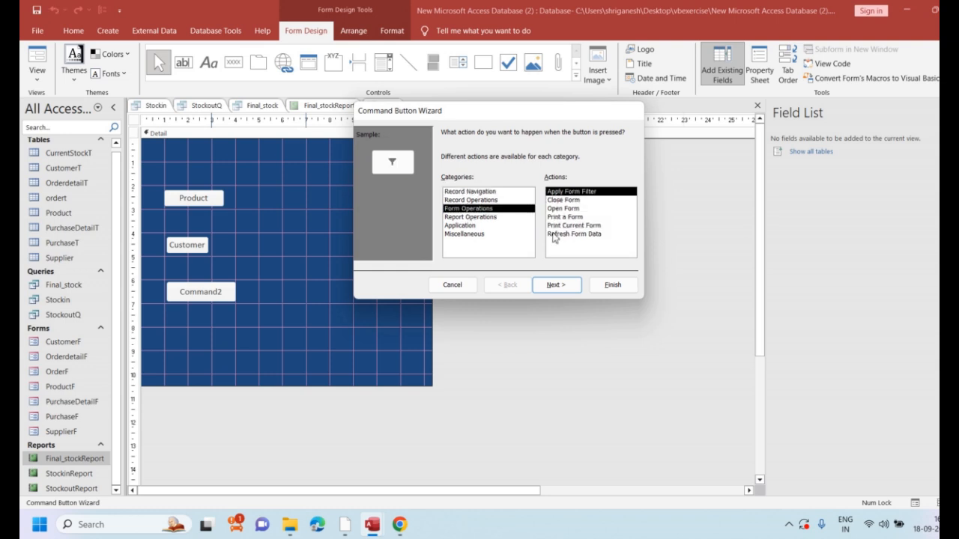
left_click(561, 211)
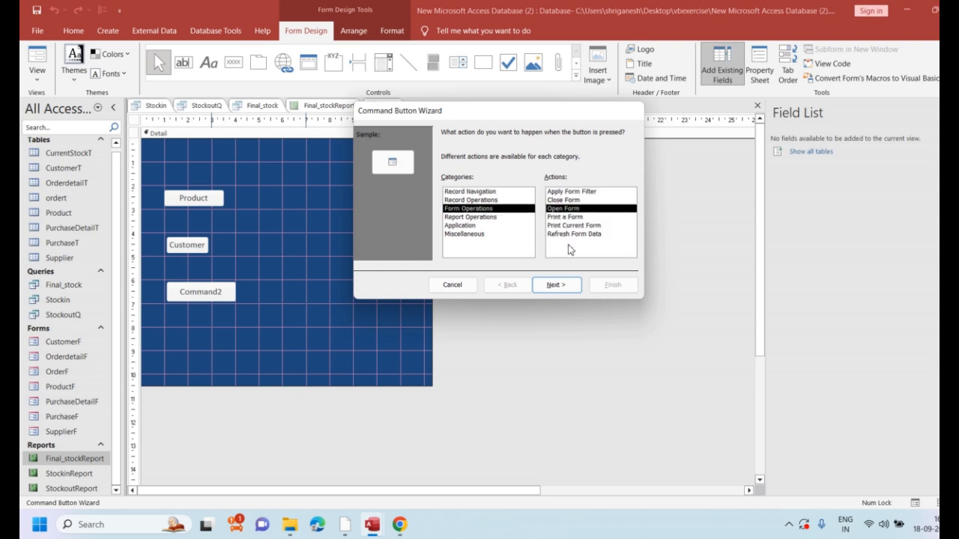
left_click(559, 288)
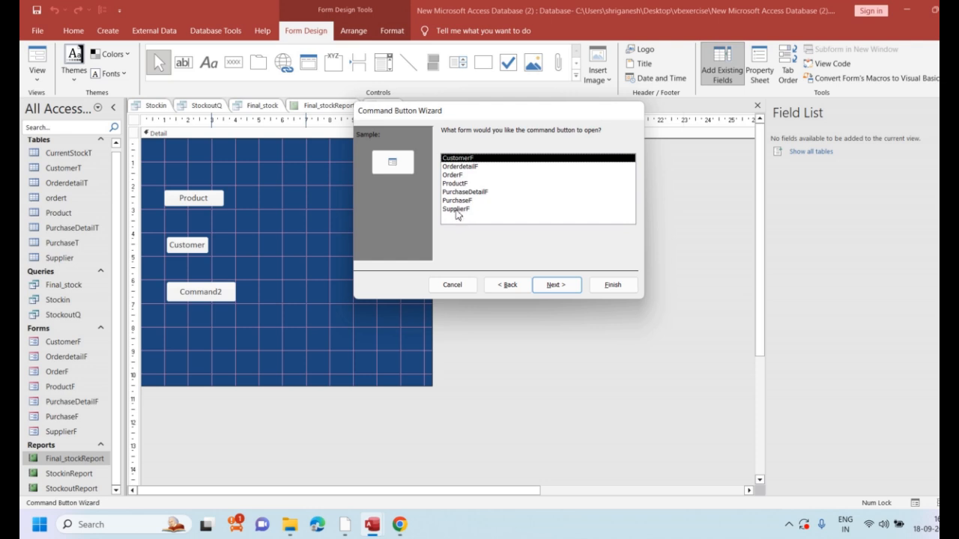
double_click(457, 211)
left_click(554, 285)
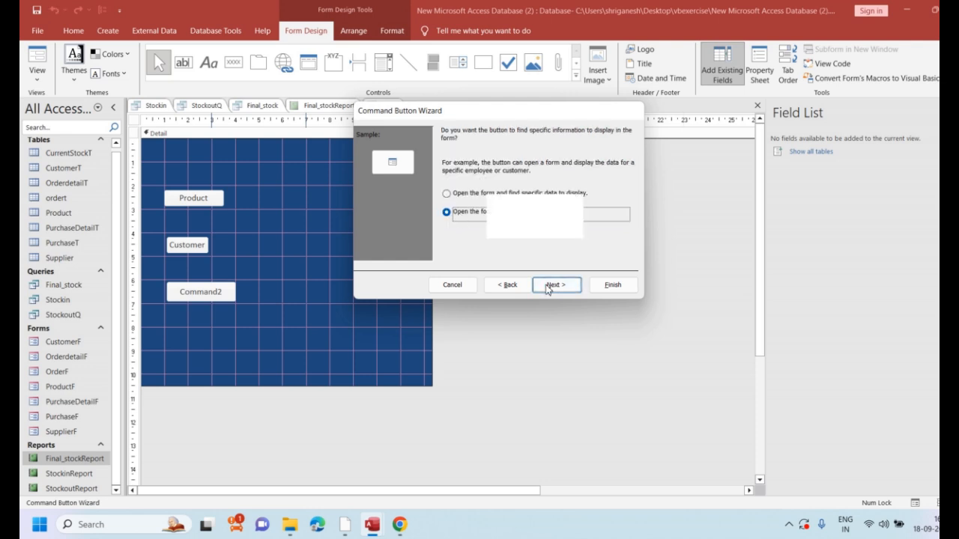
Give the third button the text caption "Supplier" instead of a picture, then name the button and finish the wizard
left_click(448, 182)
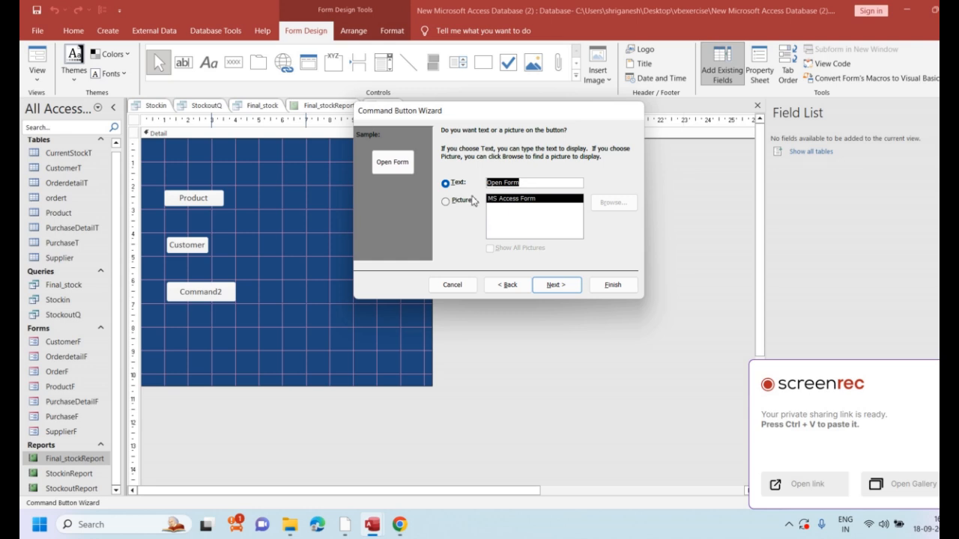
type("Suppler")
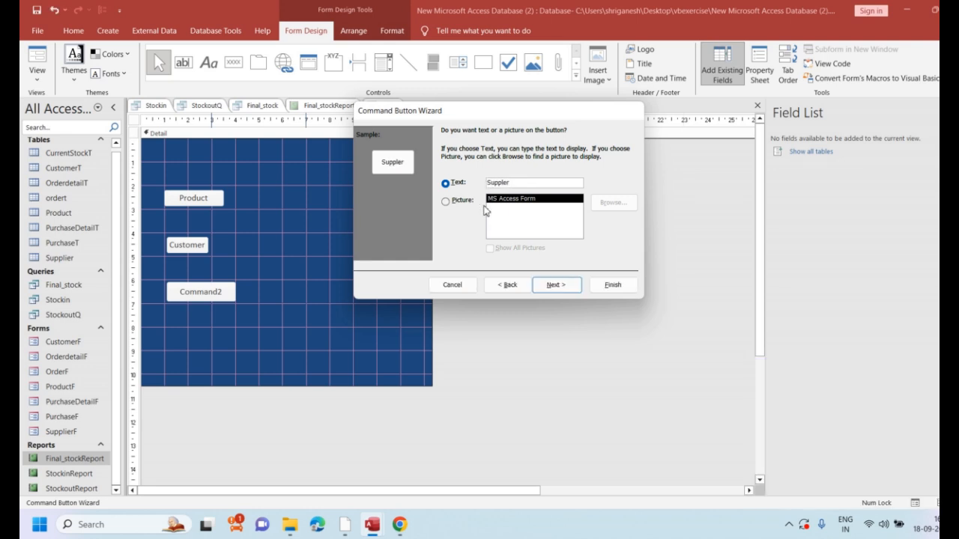
key("BackSpace")
key("BackSpace")
type("ier")
left_click(552, 287)
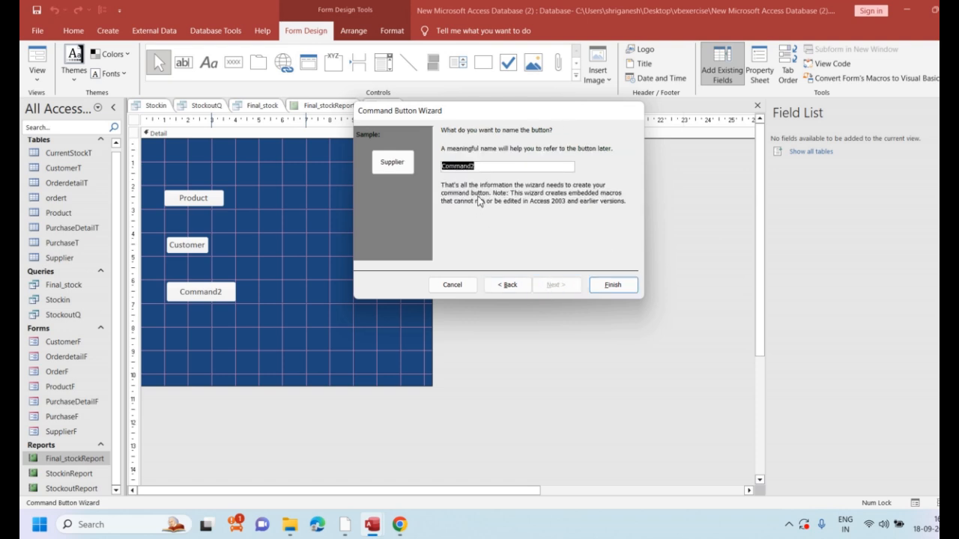
type("Supplier")
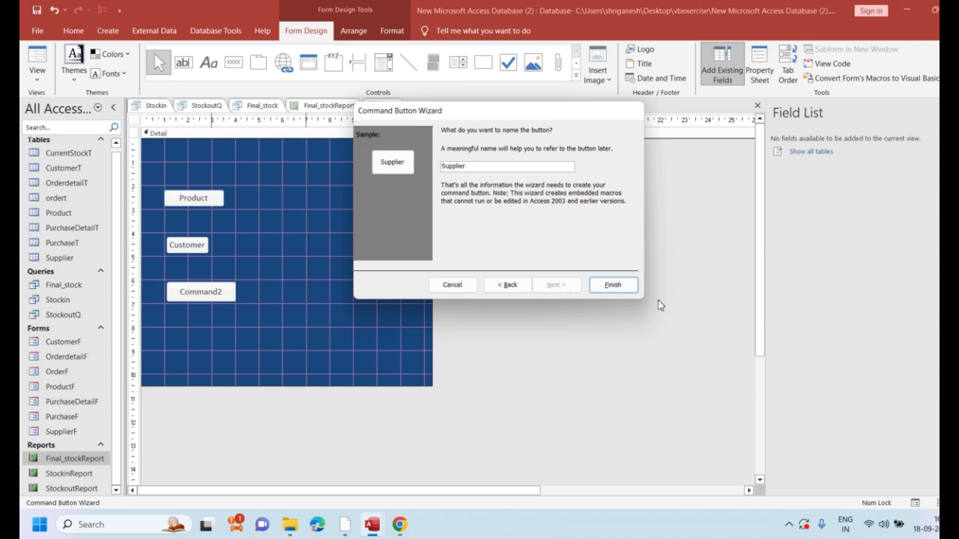
left_click(613, 285)
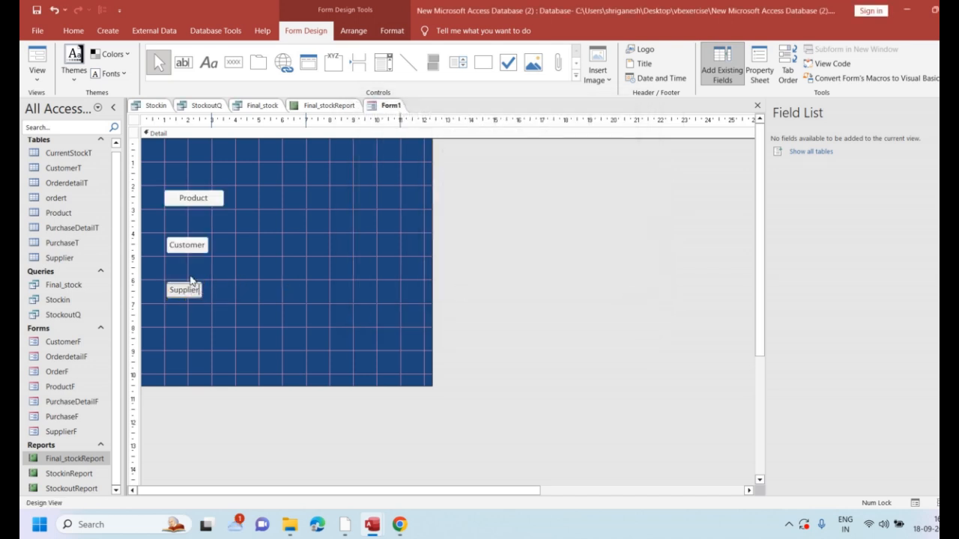
Show the form in Form View and test the Product, Customer and Supplier buttons, closing each opened form
left_click(37, 75)
left_click(53, 95)
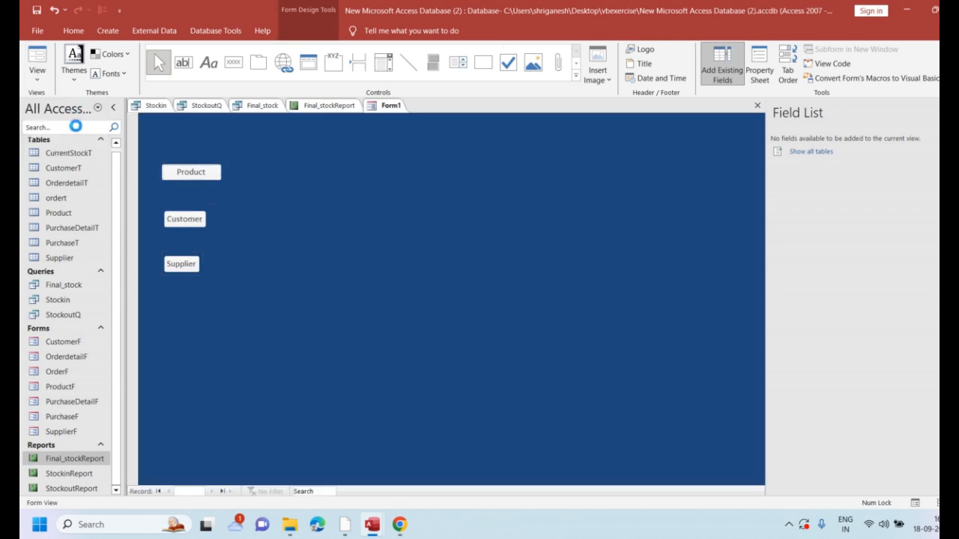
left_click(187, 174)
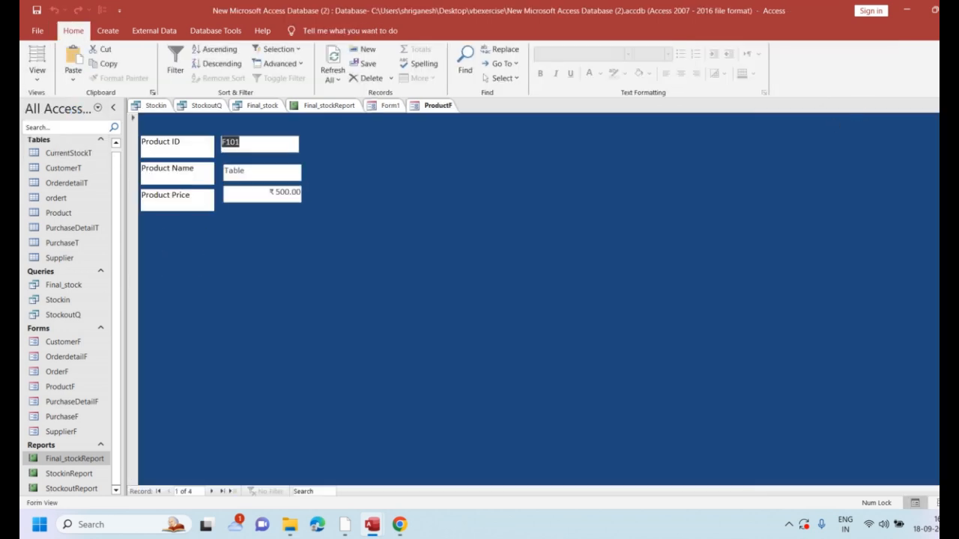
key("ctrl+w")
left_click(189, 219)
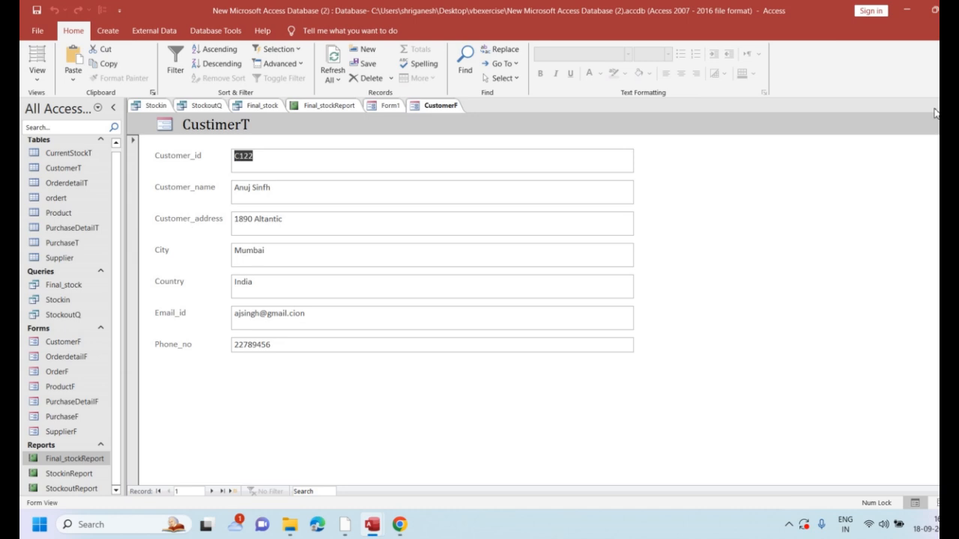
key("ctrl+w")
left_click(173, 268)
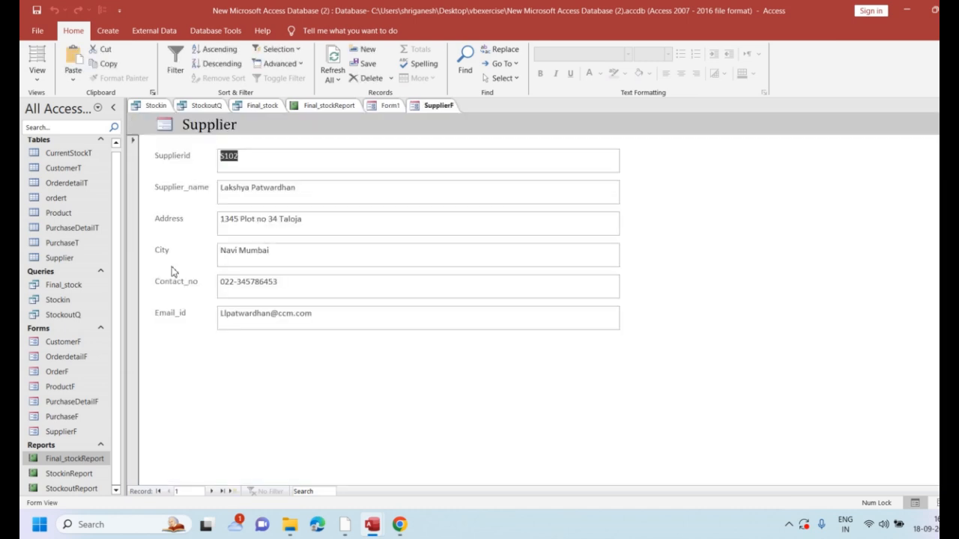
key("ctrl+w")
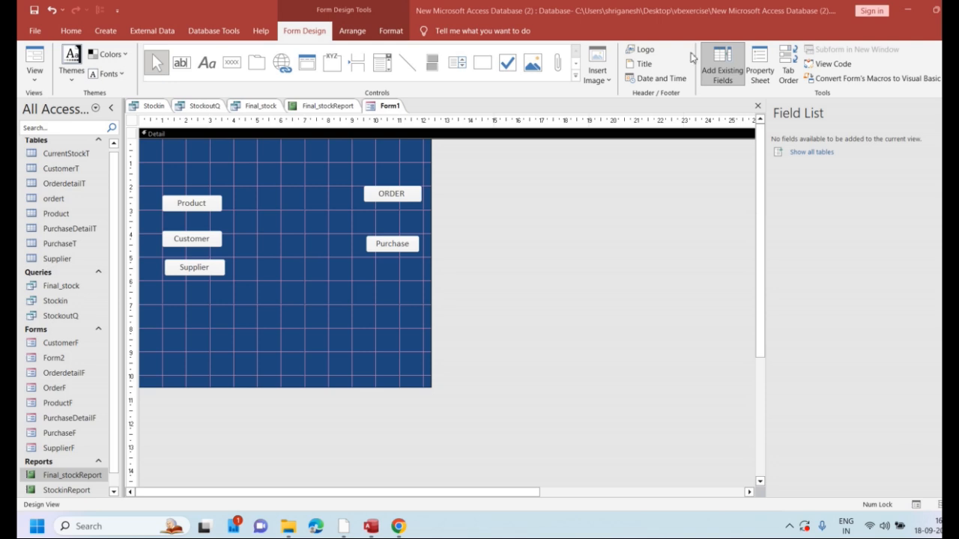
Create a new blank form and switch it to Design View
left_click(106, 31)
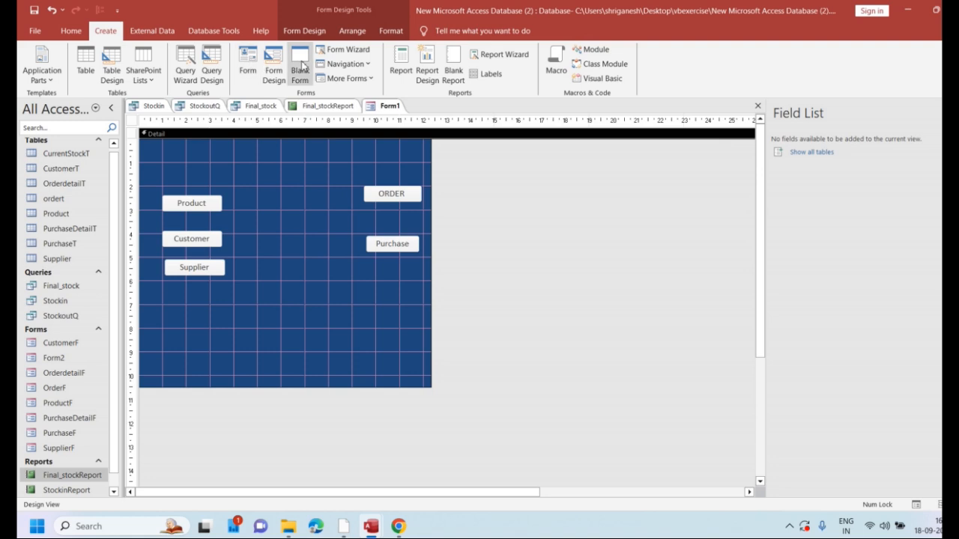
left_click(300, 68)
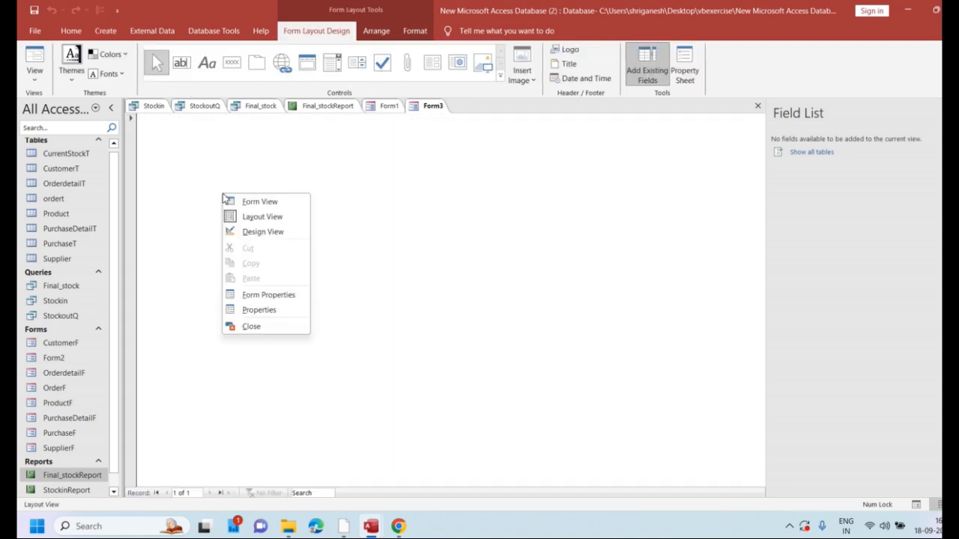
right_click(221, 193)
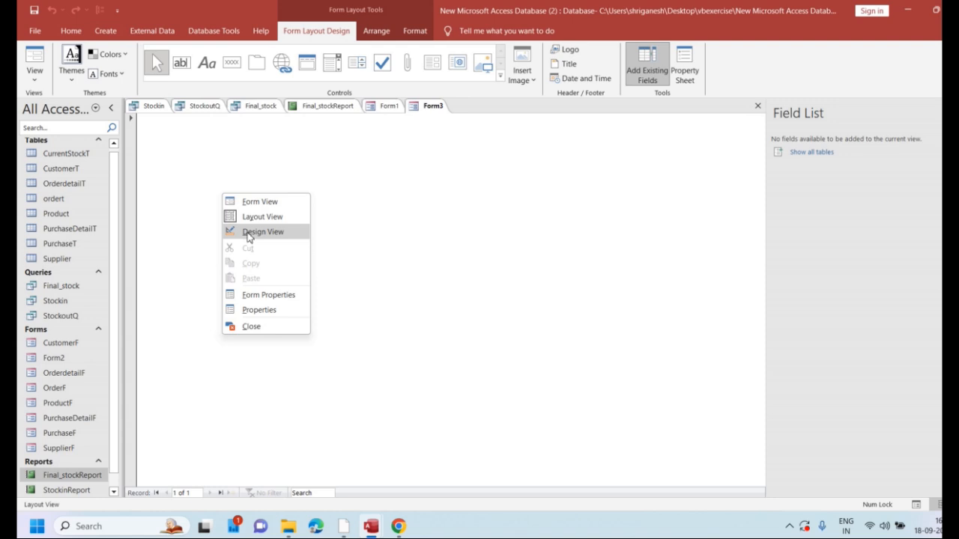
left_click(248, 233)
Draw a command button near the blank form's upper-left corner and set it to open the Final_stockReport report
left_click(231, 62)
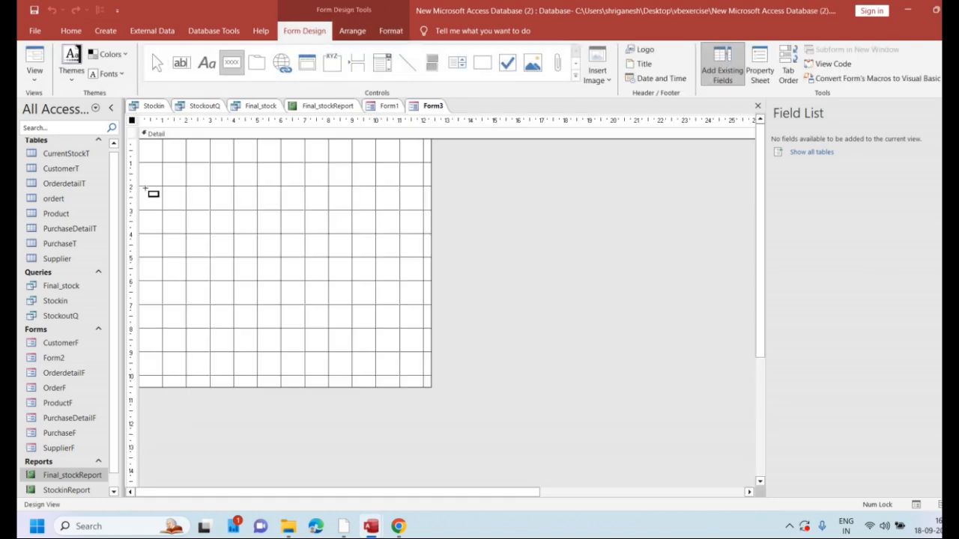
mouse_move(145, 187)
left_mouse_down()
mouse_move(204, 214)
mouse_move(244, 213)
left_mouse_up()
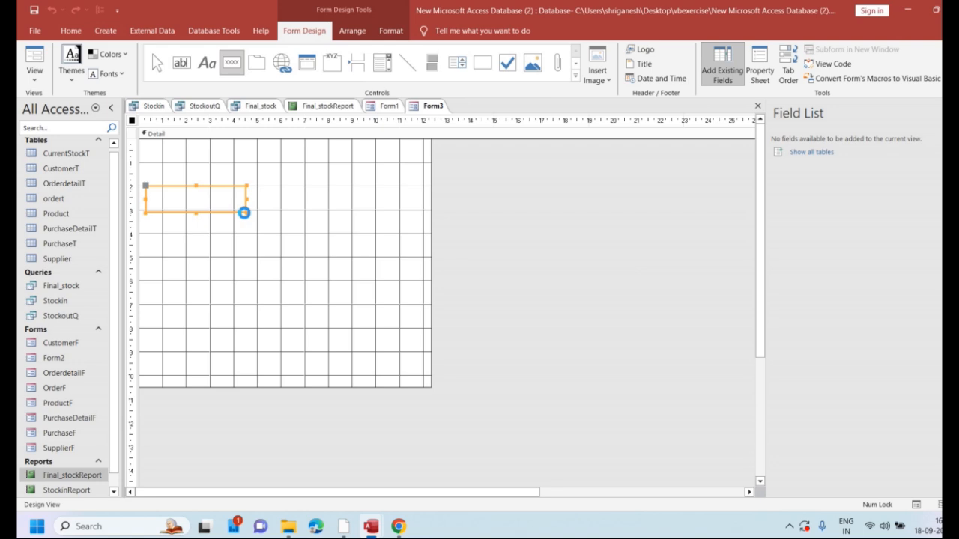
left_click(464, 219)
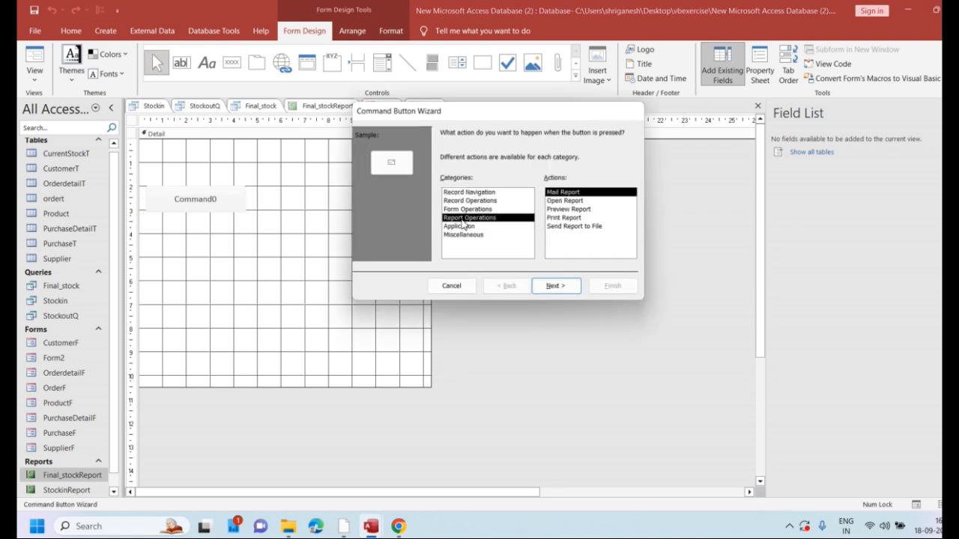
left_click(563, 202)
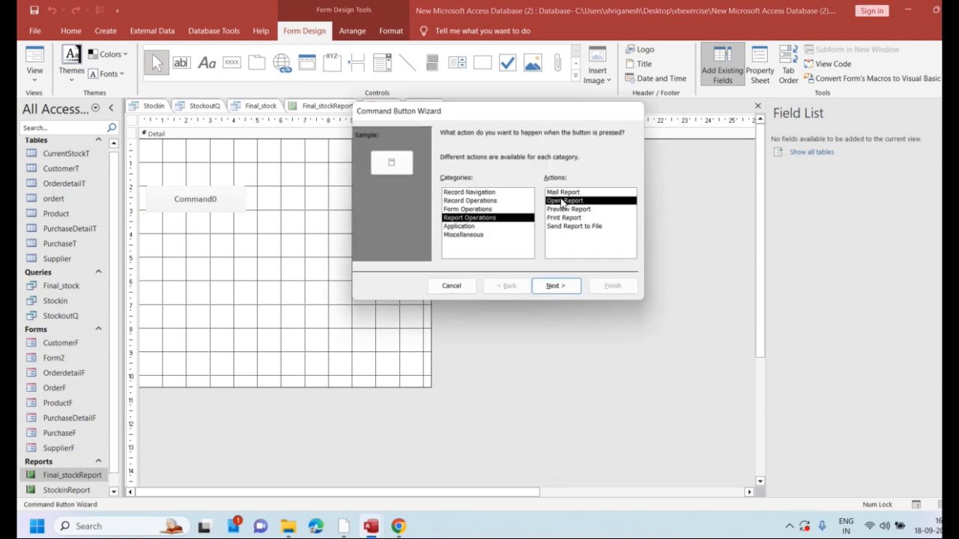
left_click(552, 286)
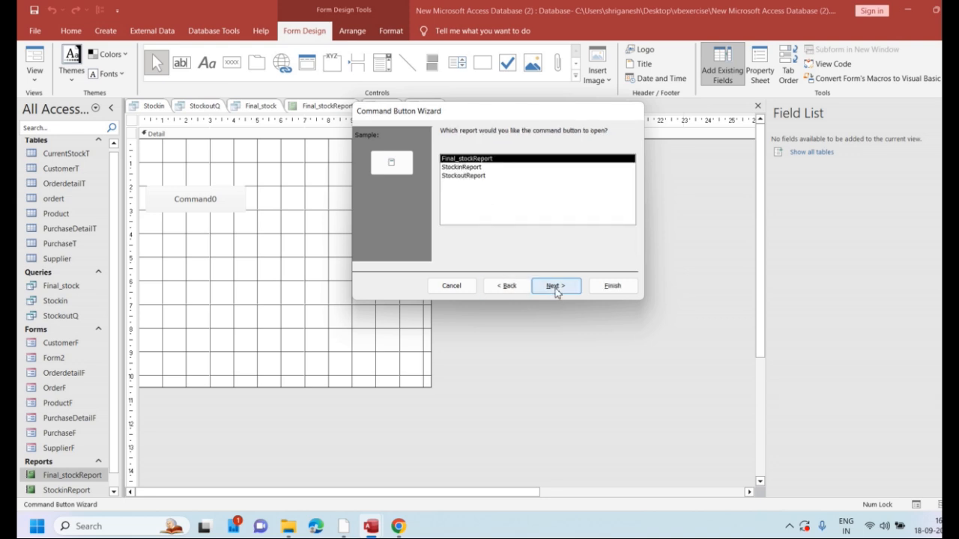
left_click(556, 289)
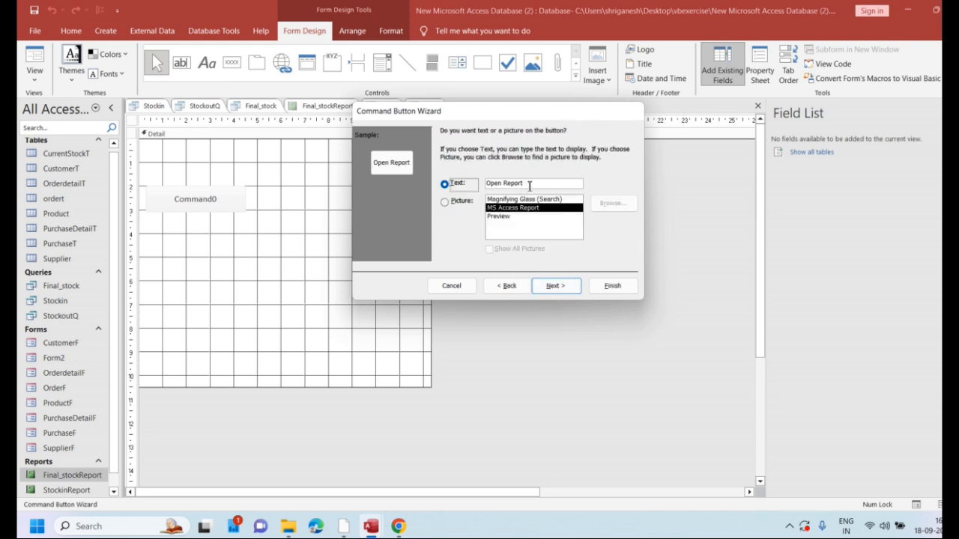
Give the report button the text caption "FinalStock" instead of a picture and continue to the naming page
left_click(447, 185)
type("Fib")
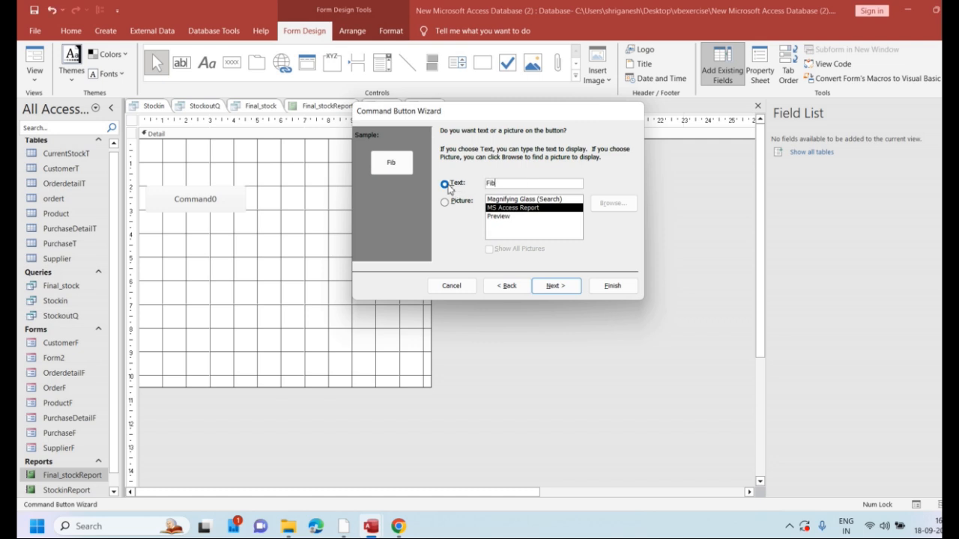
key("BackSpace")
key("BackSpace")
key("BackSpace")
key("BackSpace")
type("nalStock")
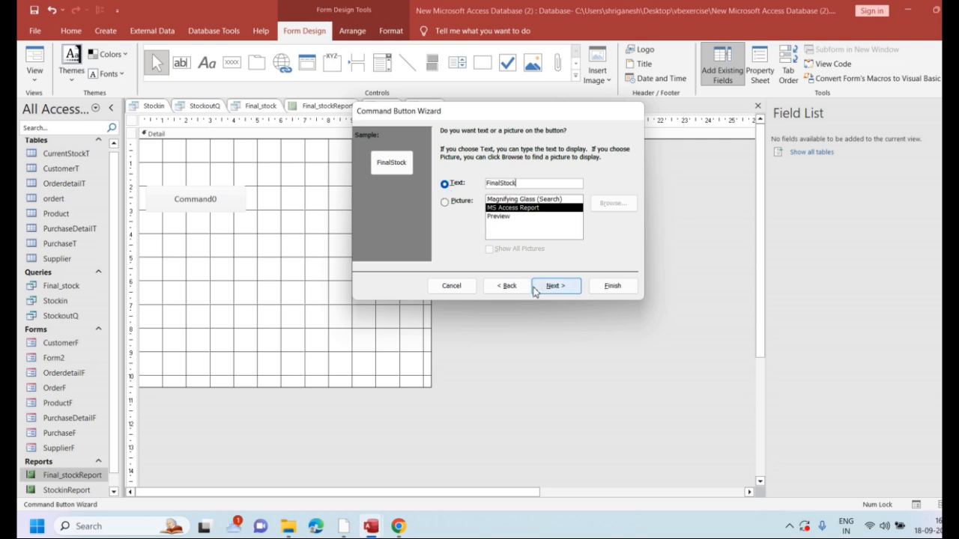
left_click(553, 286)
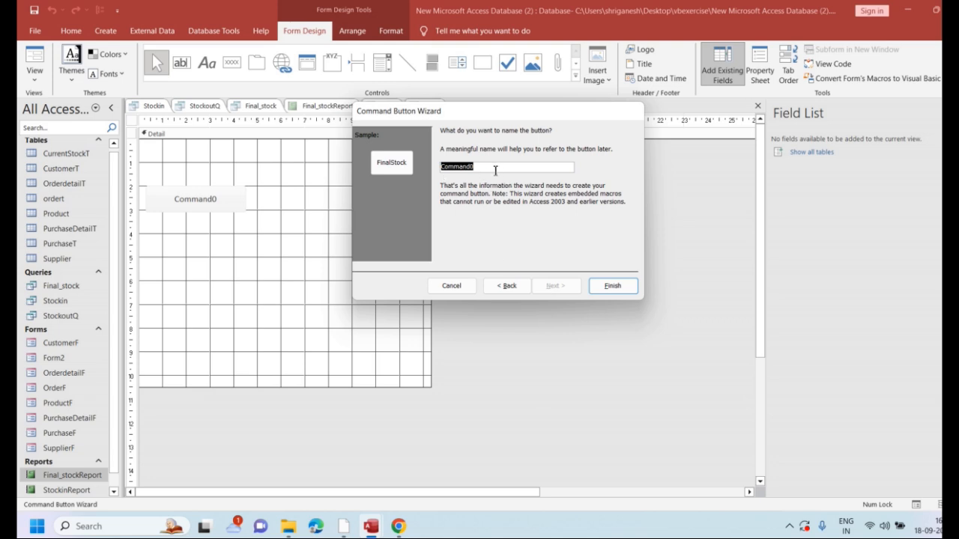
Name the report button "Finalstock" and finish the Command Button Wizard
type("Finalstock")
left_click(613, 290)
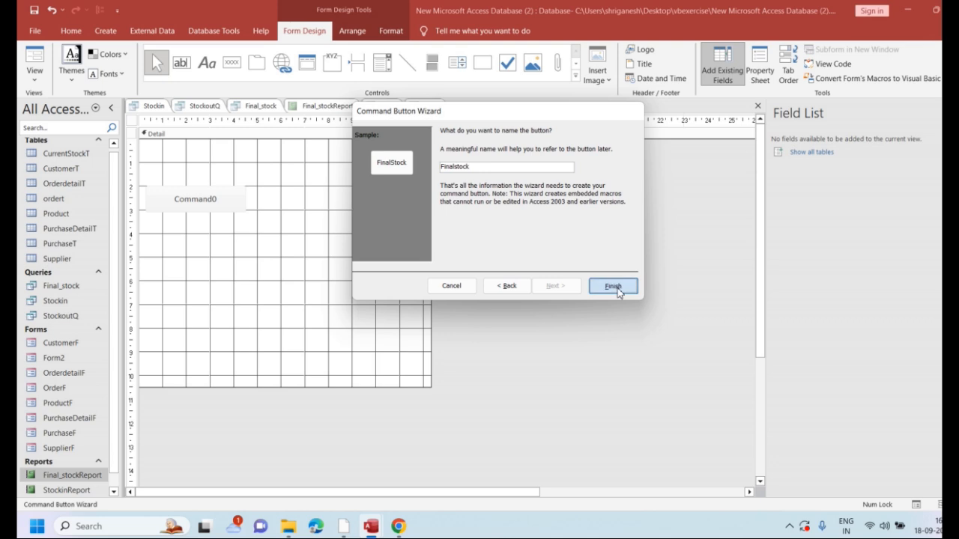
left_click(186, 196)
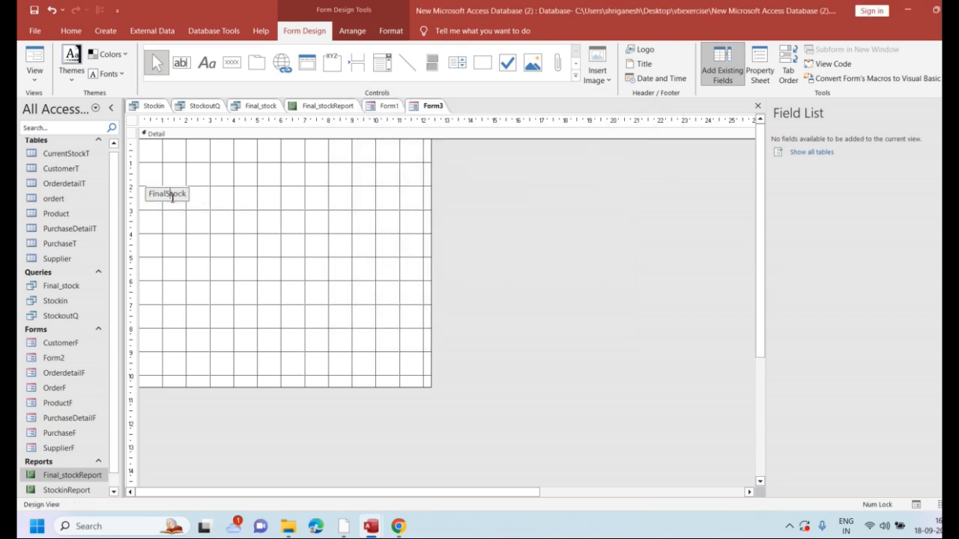
Draw a second command button to the right of the FinalStock button and set it to print Final_stockReport
left_click(236, 66)
left_click_drag(351, 199, 364, 201)
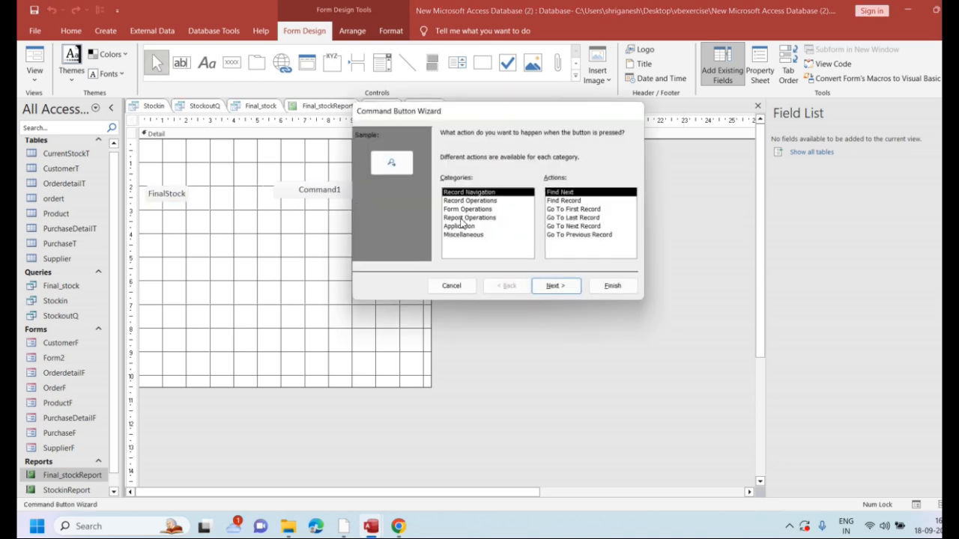
left_click(465, 217)
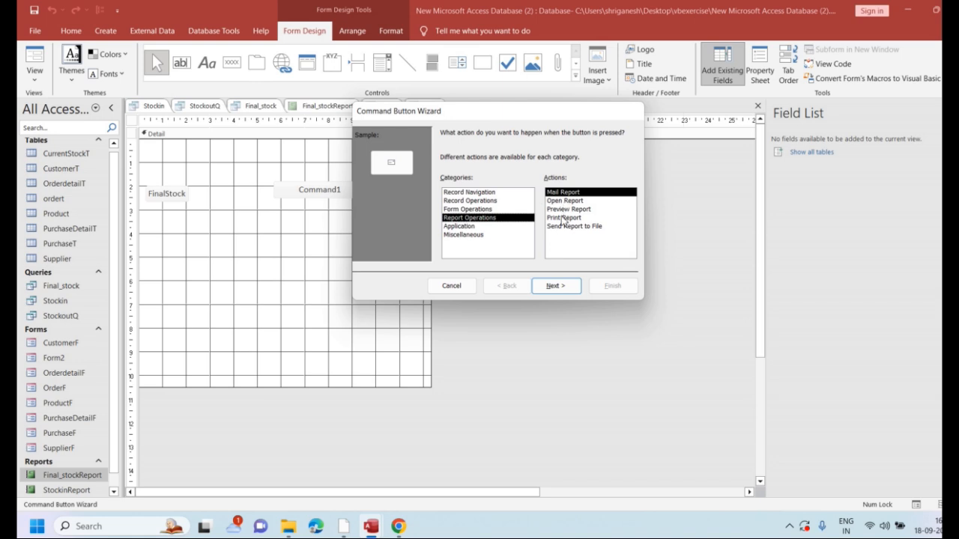
left_click(563, 217)
left_click(556, 285)
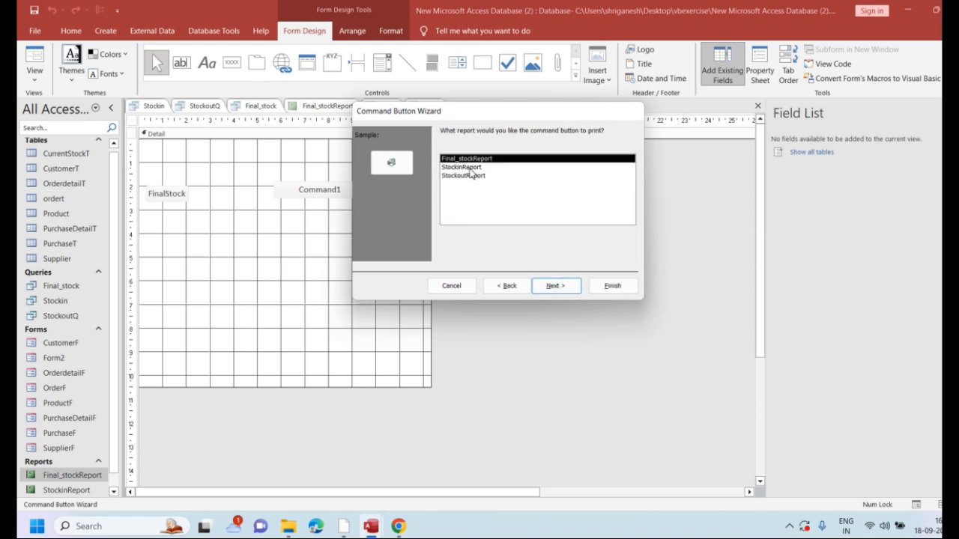
left_click(555, 286)
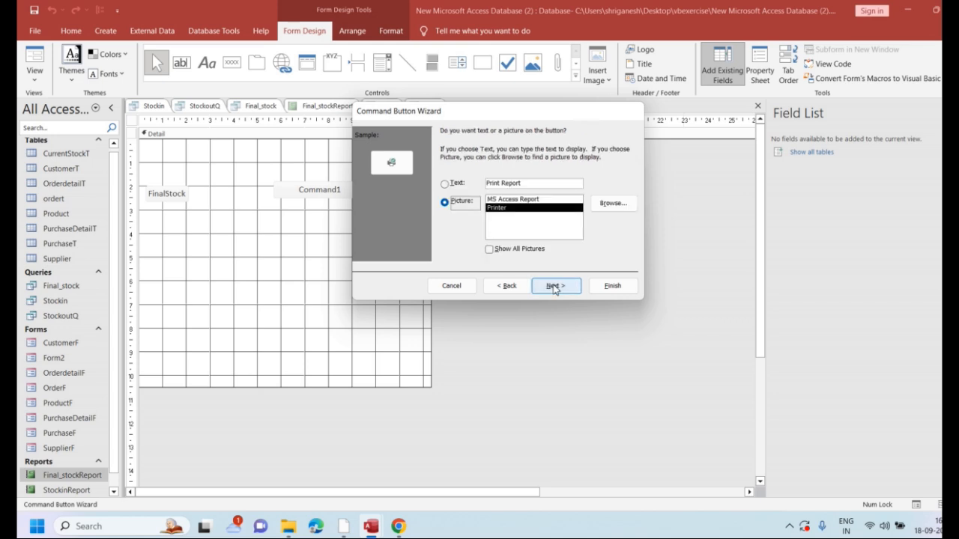
Caption the print button "Print Final stock Report", give it a name and finish the Command Button Wizard
left_click(502, 184)
type("Final s")
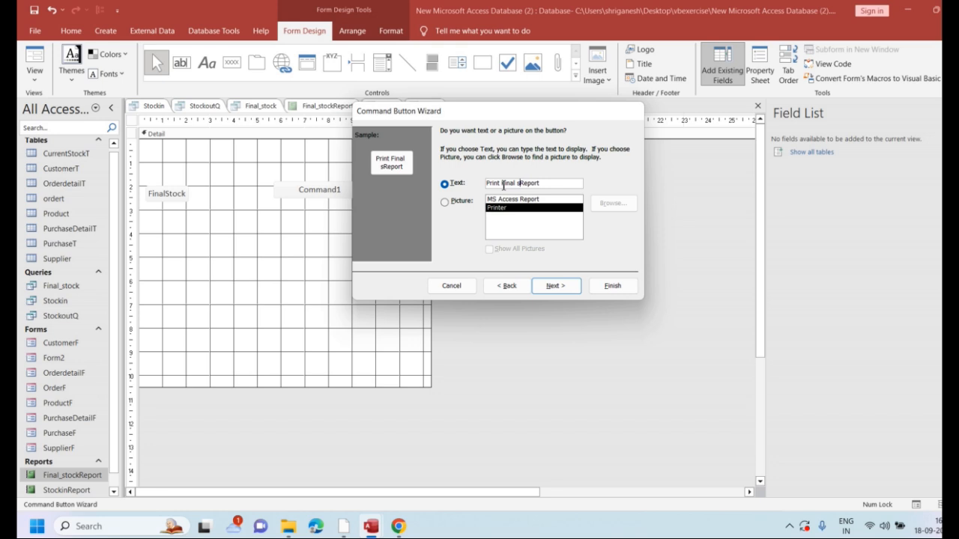
type("tock")
left_click(551, 286)
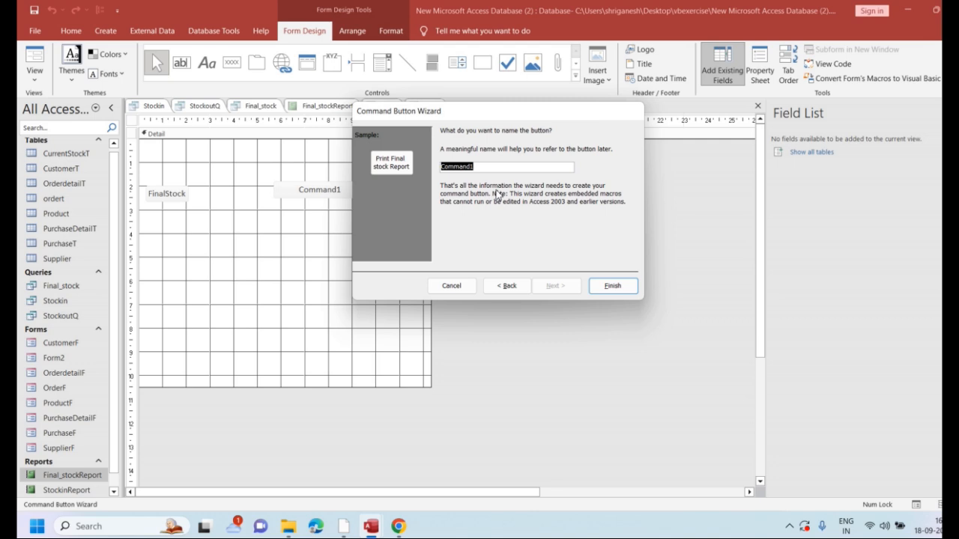
type("PFinalstock")
left_click(615, 287)
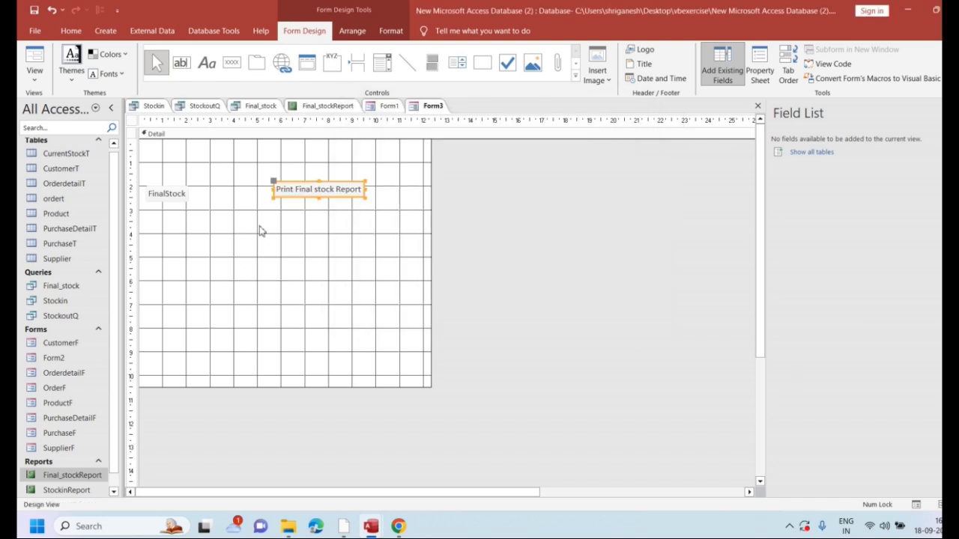
Fill the form's Detail section with dark blue and widen the FinalStock button
right_click(286, 261)
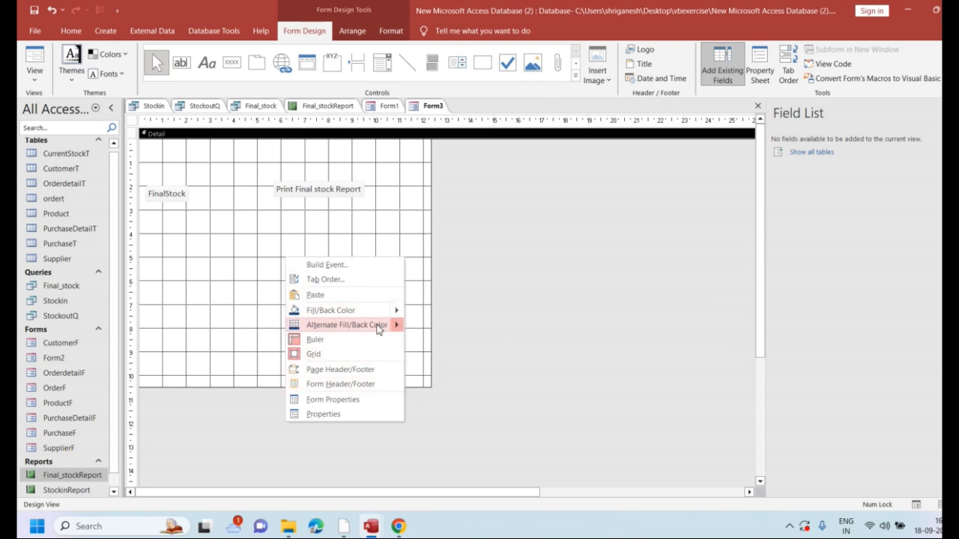
mouse_move(379, 315)
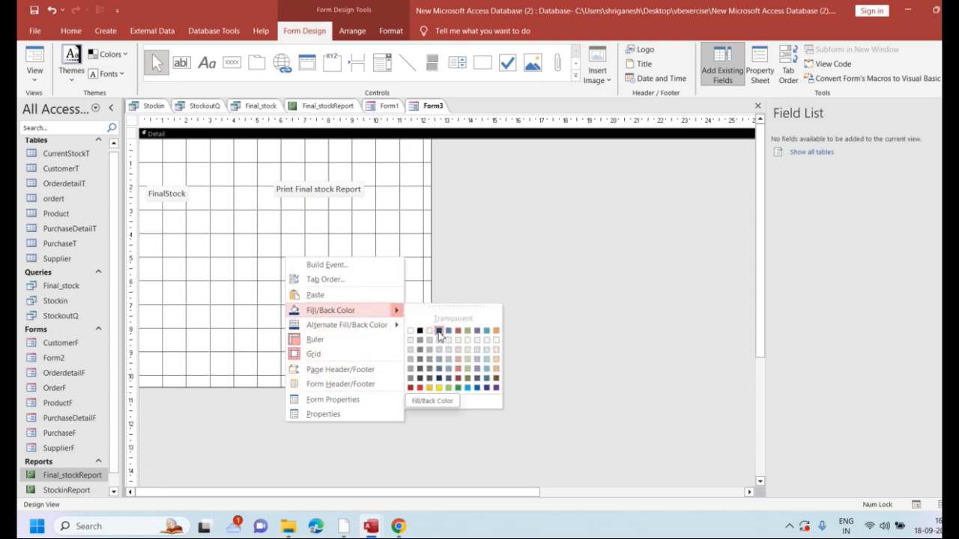
left_click(439, 344)
left_click_drag(187, 198, 232, 196)
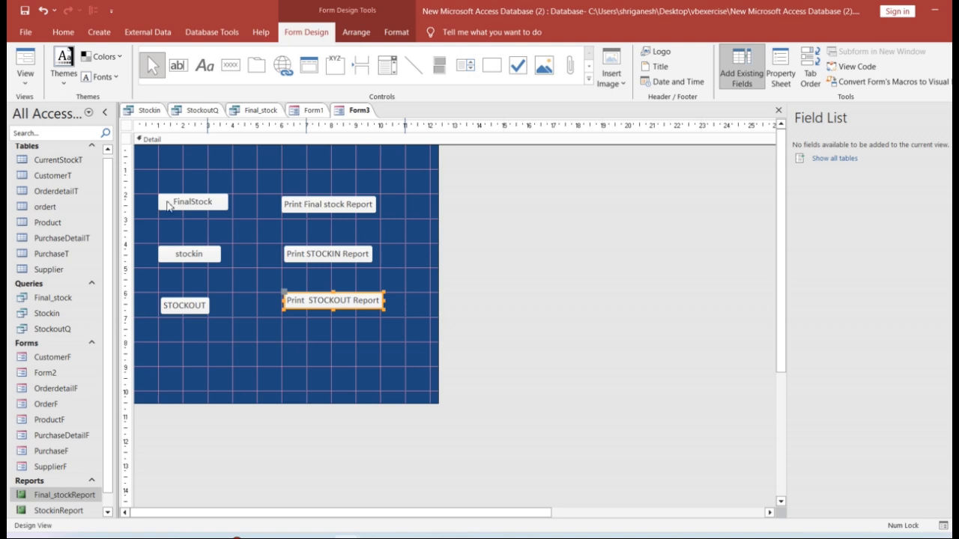
Switch Form3 to Form View, test the stockin button by opening its report, and close that report
left_click(25, 79)
left_click(69, 109)
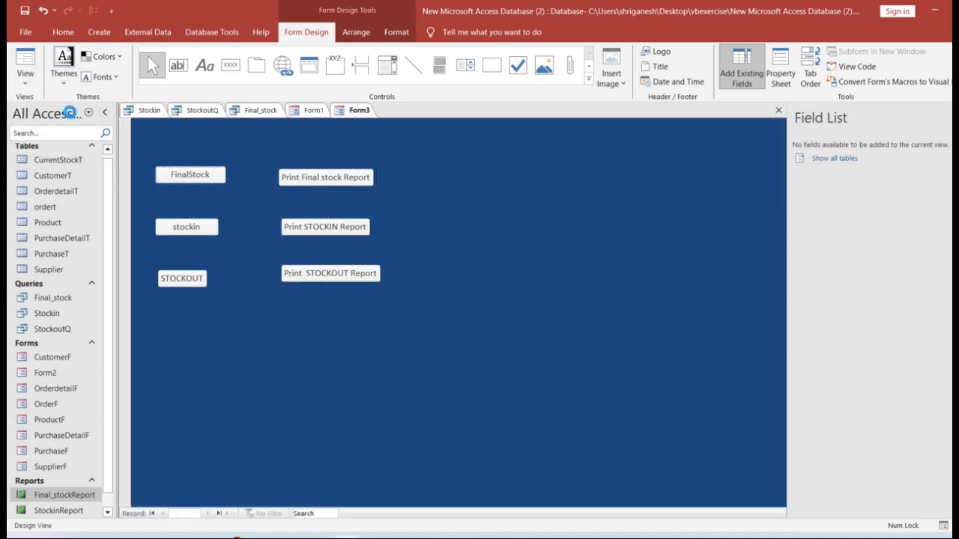
left_click(193, 228)
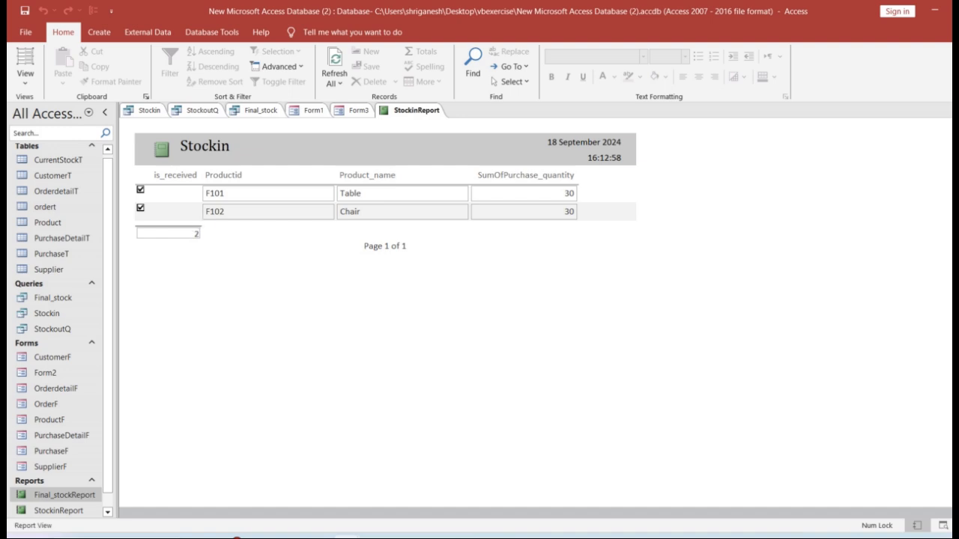
key("ctrl+w")
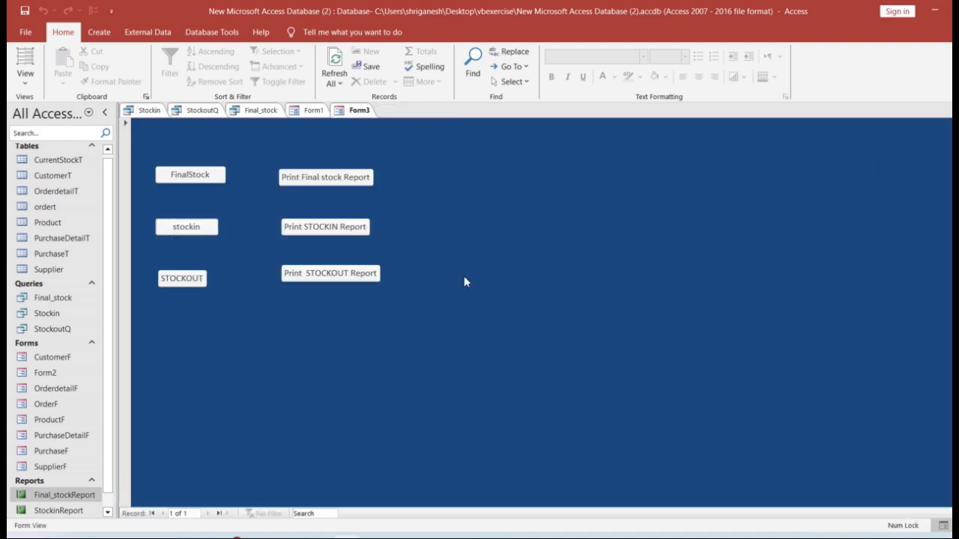
Print the stock-in report from its form button to Microsoft Print to PDF, saving it as Print1 in Documents
left_click(344, 227)
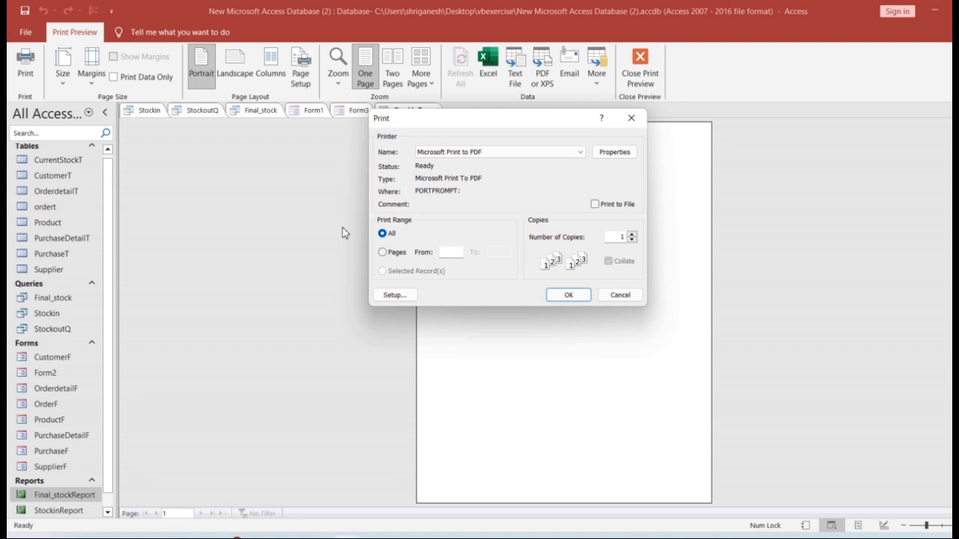
left_click(568, 296)
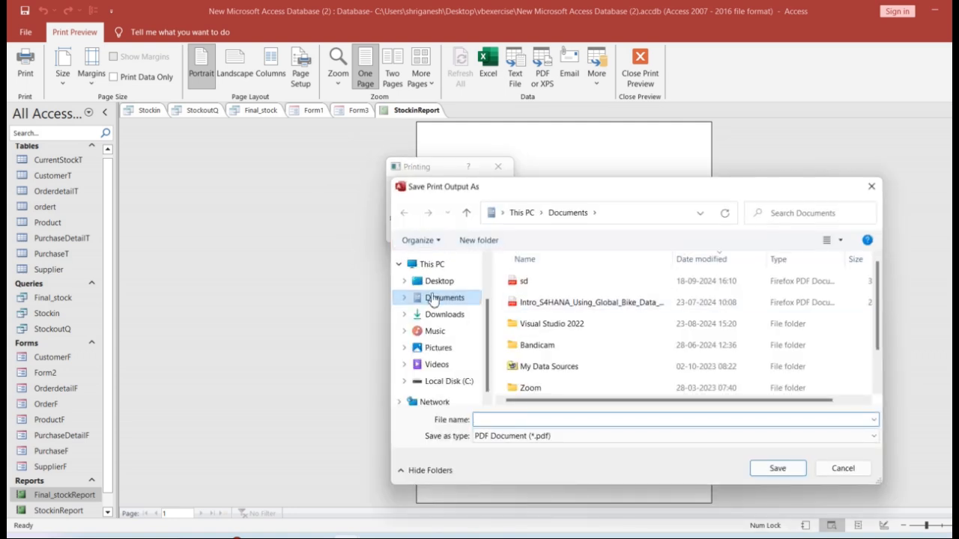
left_click(774, 467)
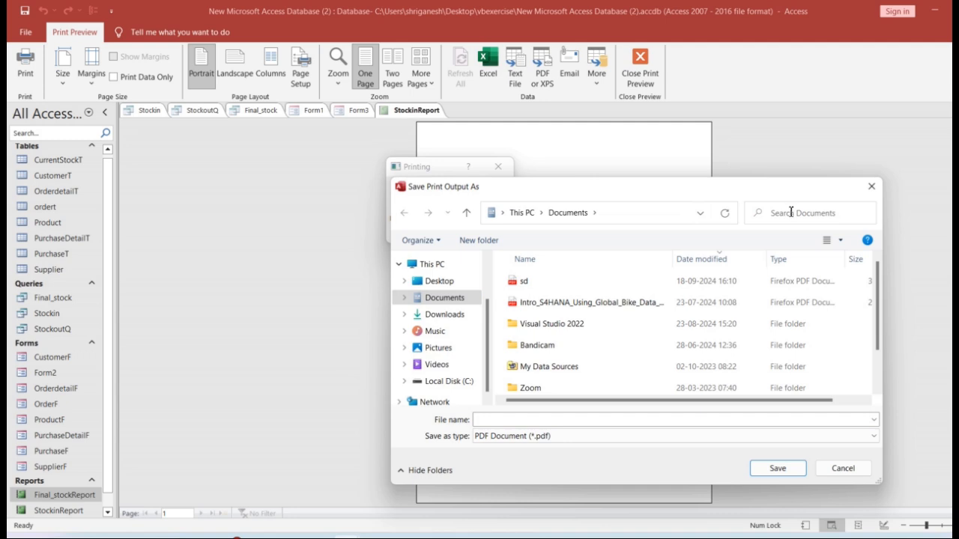
left_click(512, 419)
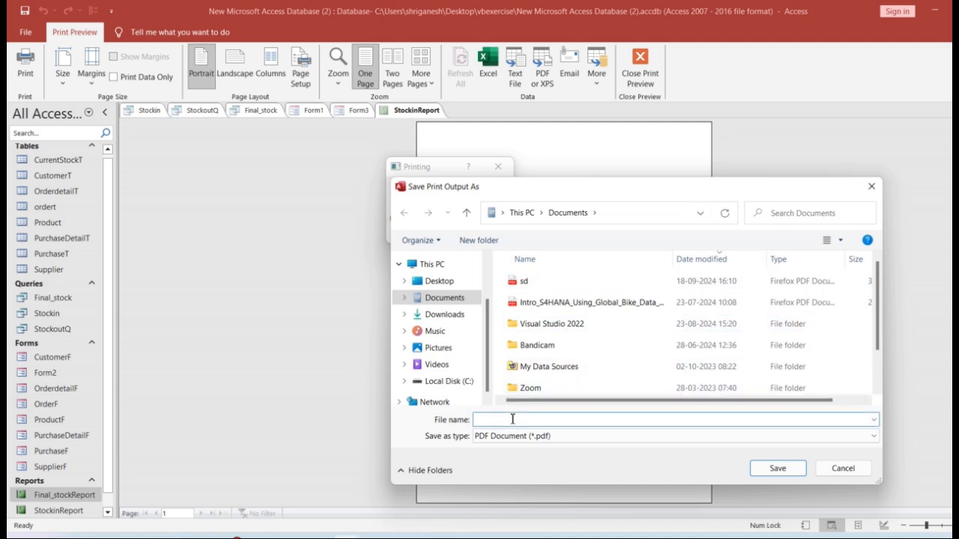
type("Print1")
left_click(791, 470)
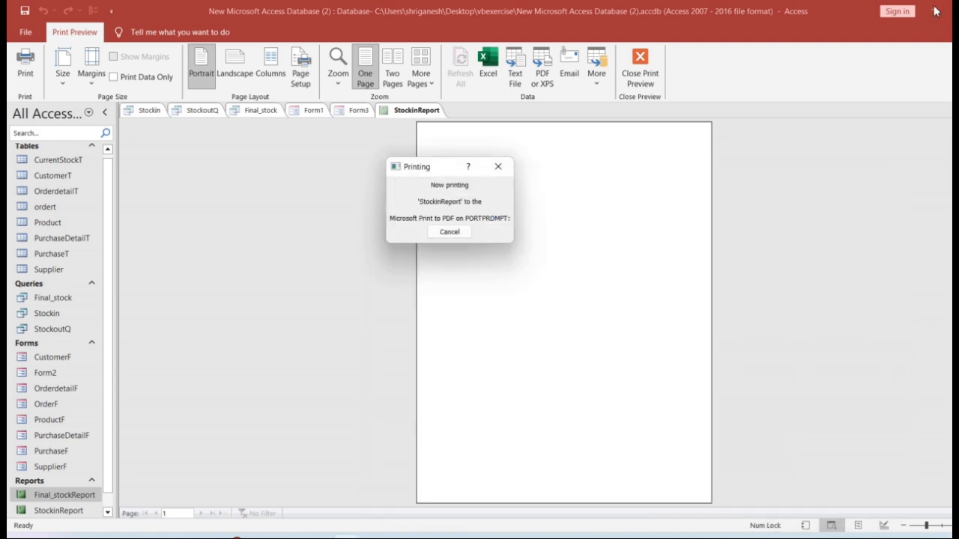
left_click(500, 175)
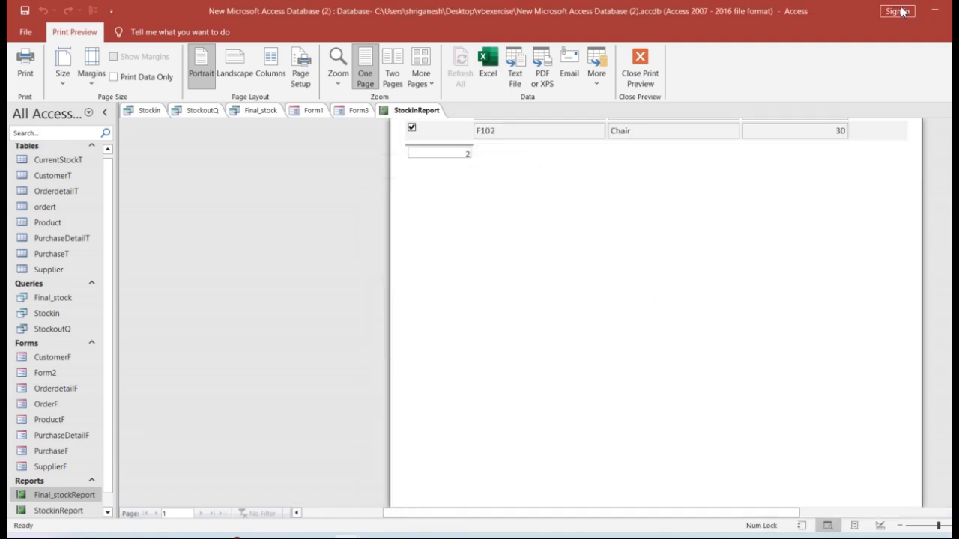
Open the Print1 PDF from the Documents folder in File Explorer and check the printed stock-in report
left_click(935, 10)
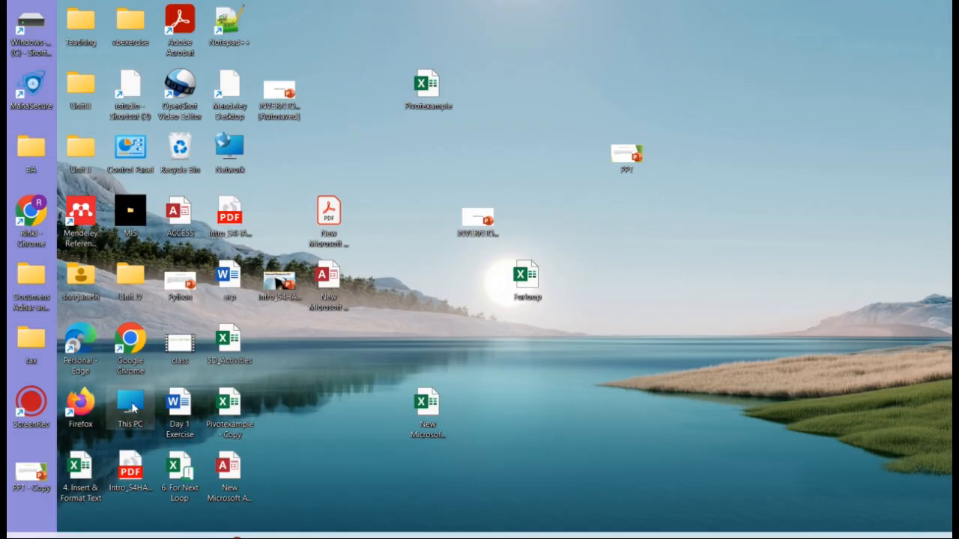
double_click(131, 406)
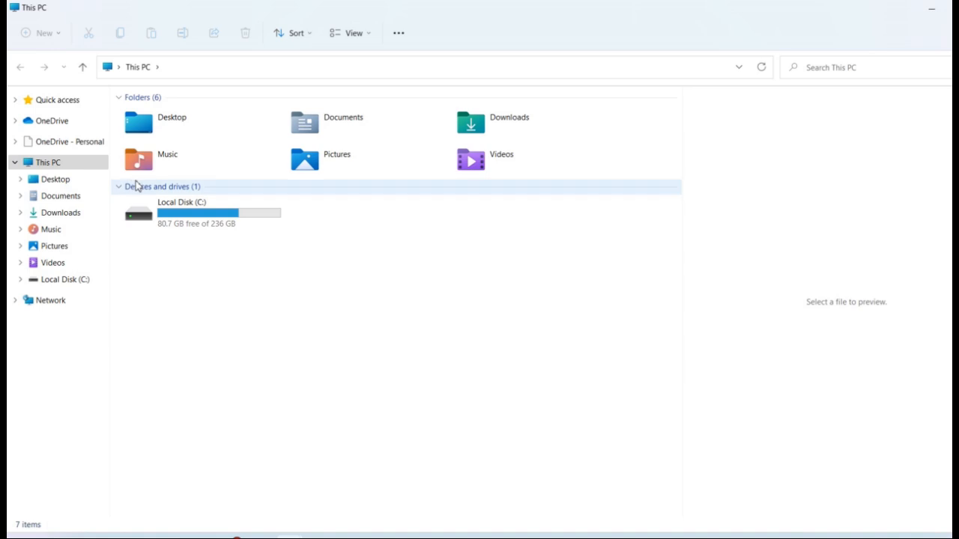
double_click(351, 132)
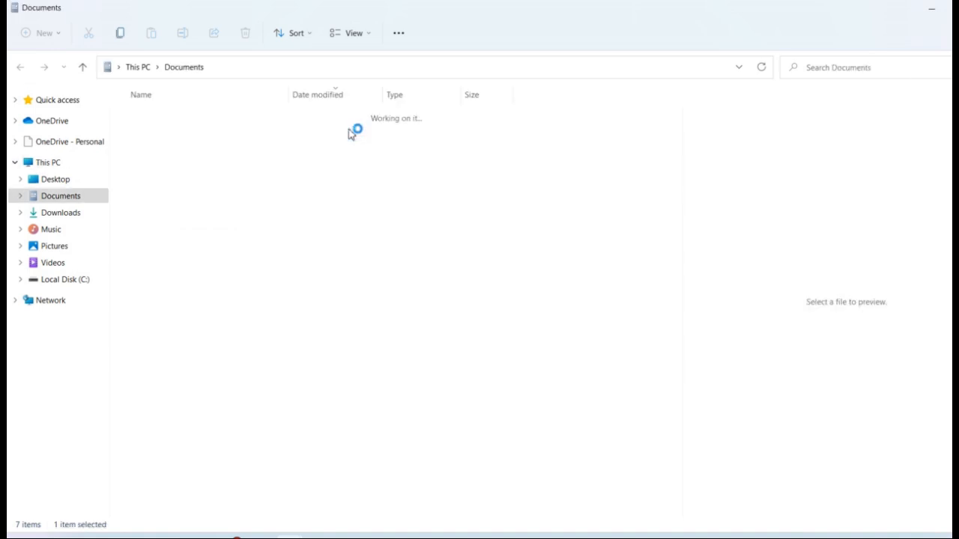
double_click(188, 137)
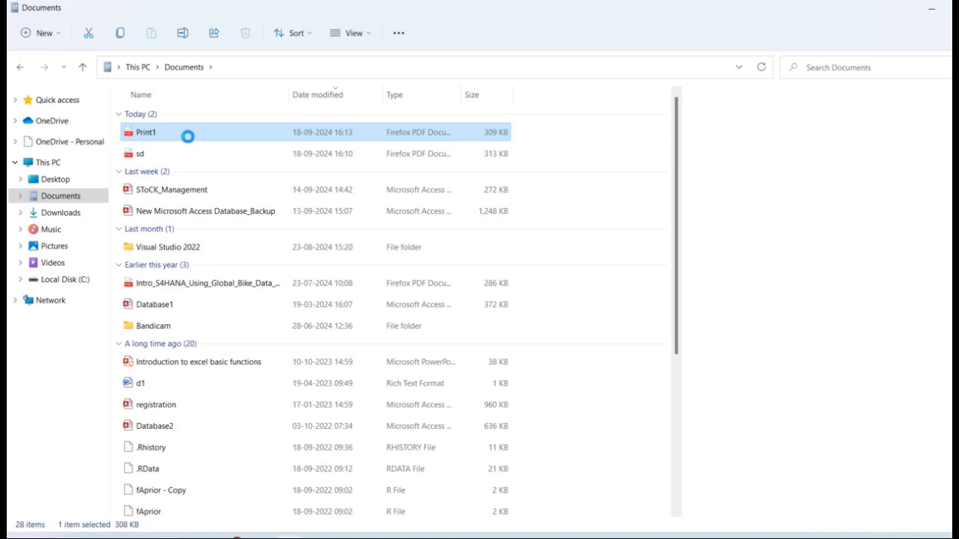
double_click(187, 136)
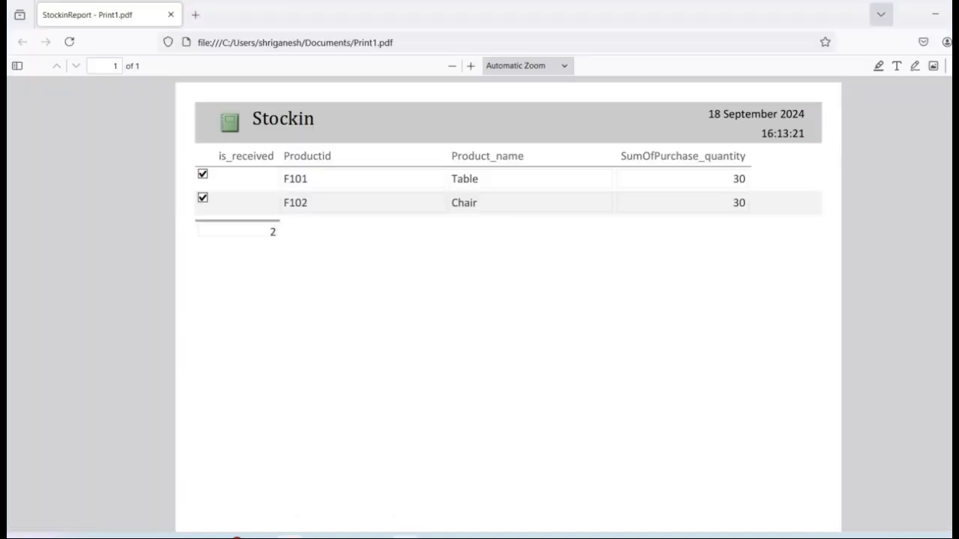
left_click(935, 14)
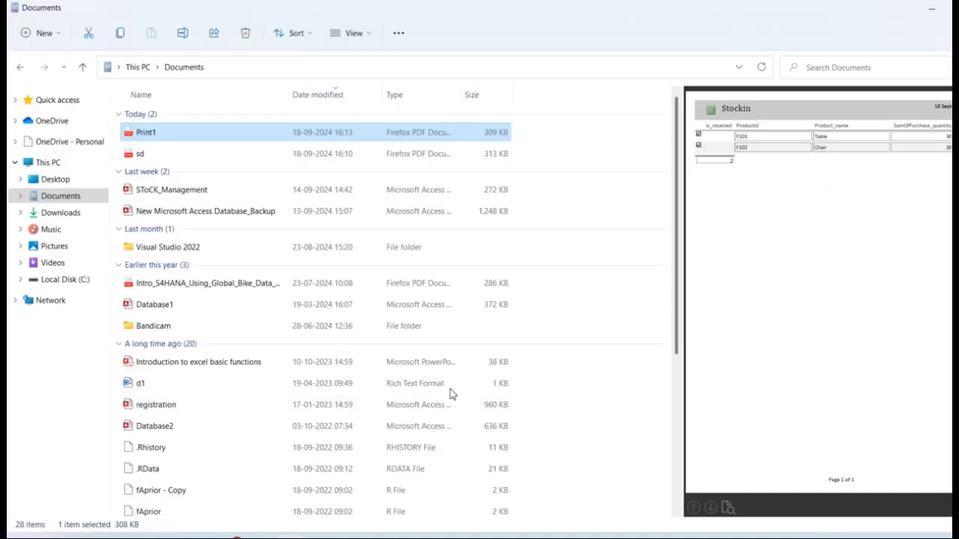
Return to Access, close the StockinReport preview, and close Form3, saving it under the name STOCKFORM
mouse_move(348, 537)
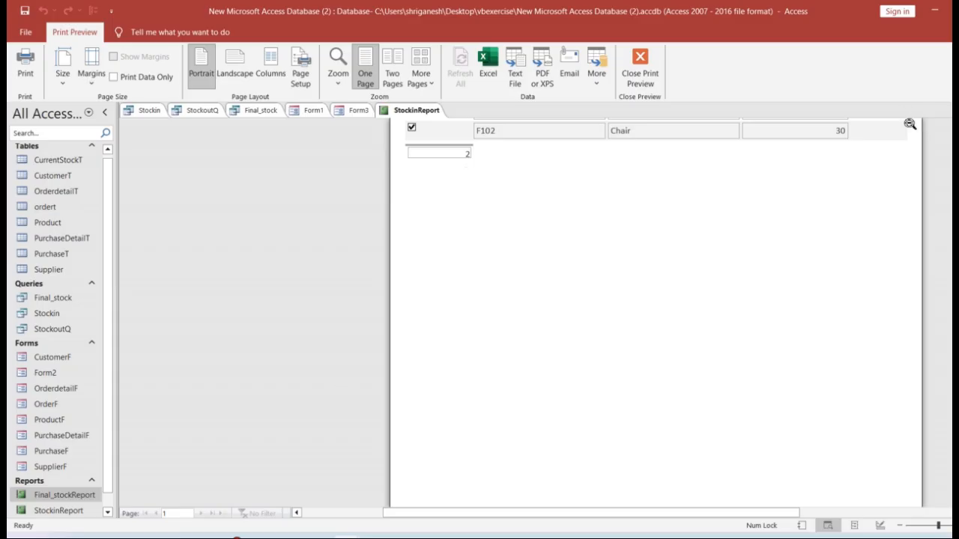
left_click(949, 110)
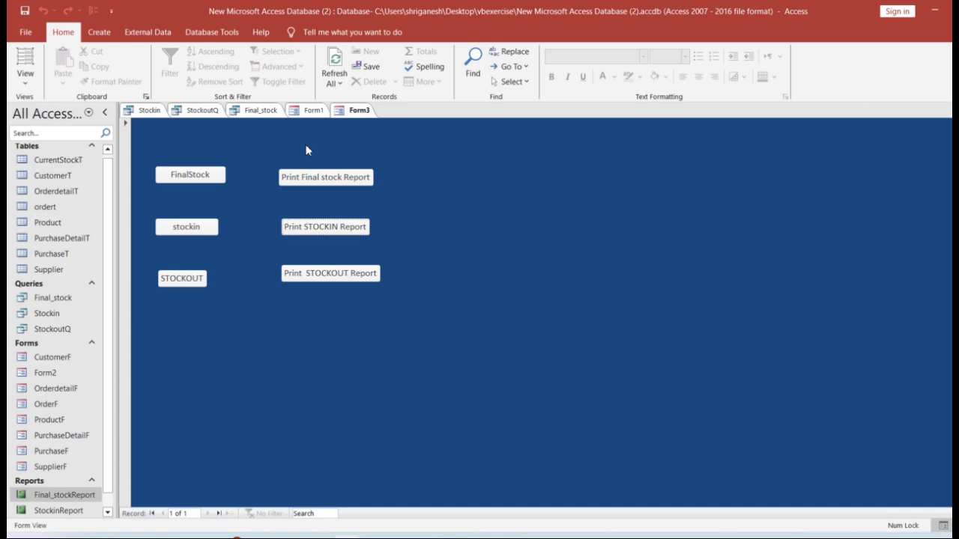
left_click(949, 110)
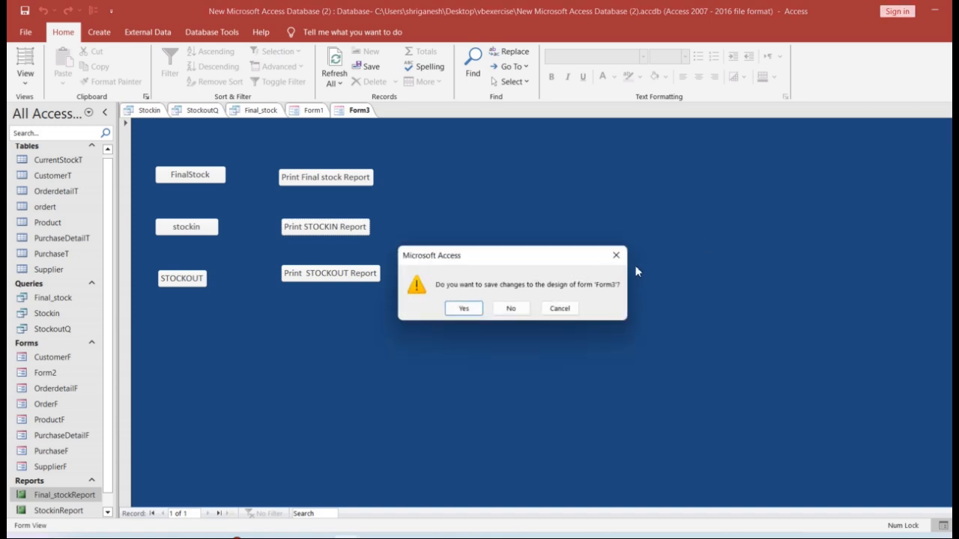
left_click(474, 307)
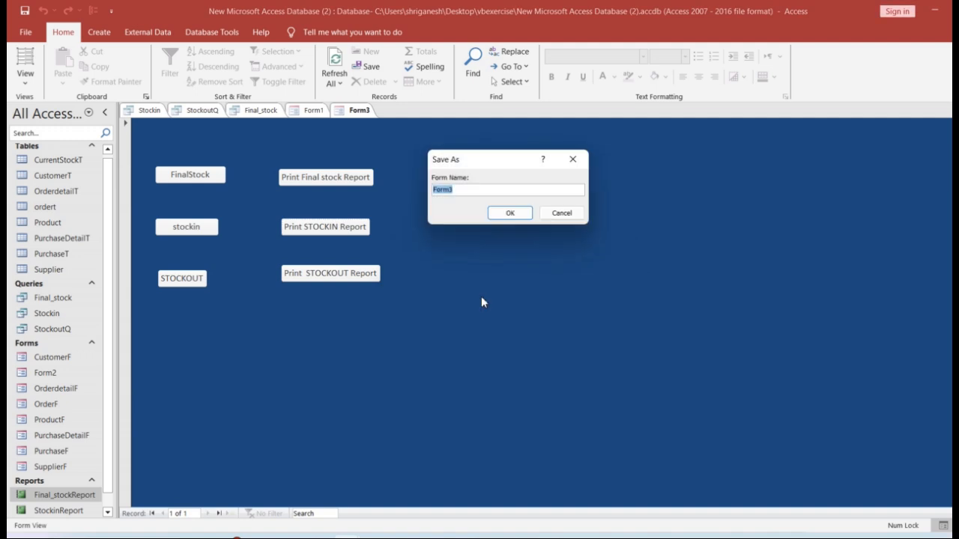
type("STOCKFORM")
left_click(510, 213)
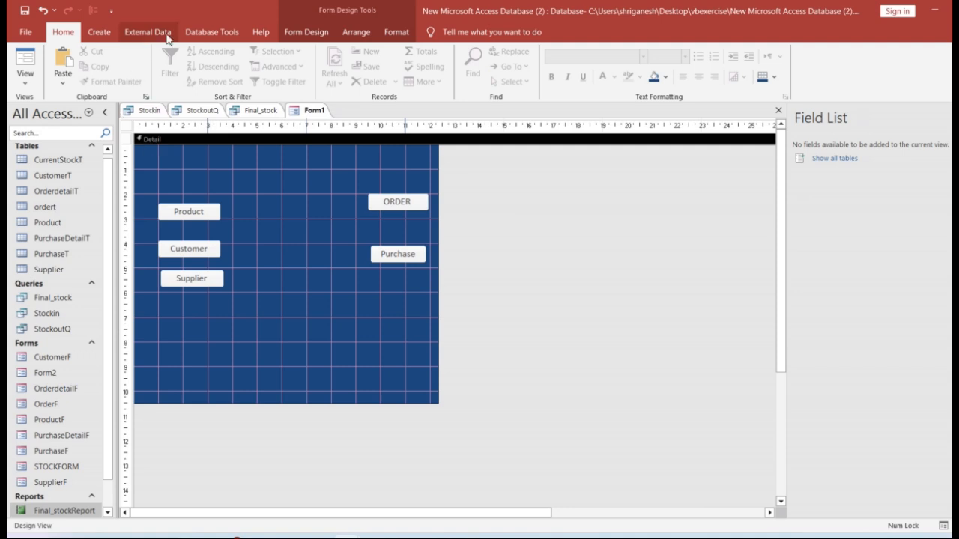
Draw a command button below the Purchase button on Form1 and set it to open the STOCKFORM form
left_click(302, 35)
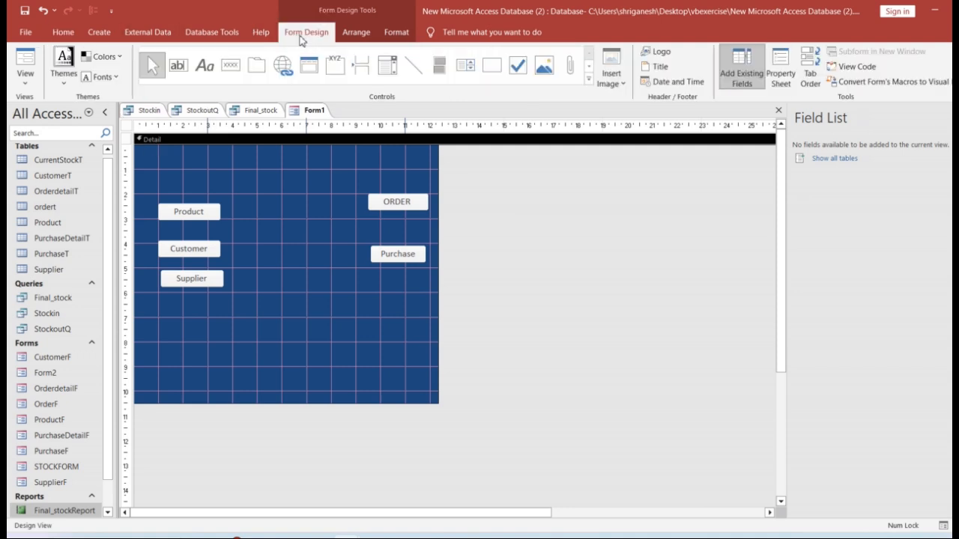
left_click(231, 65)
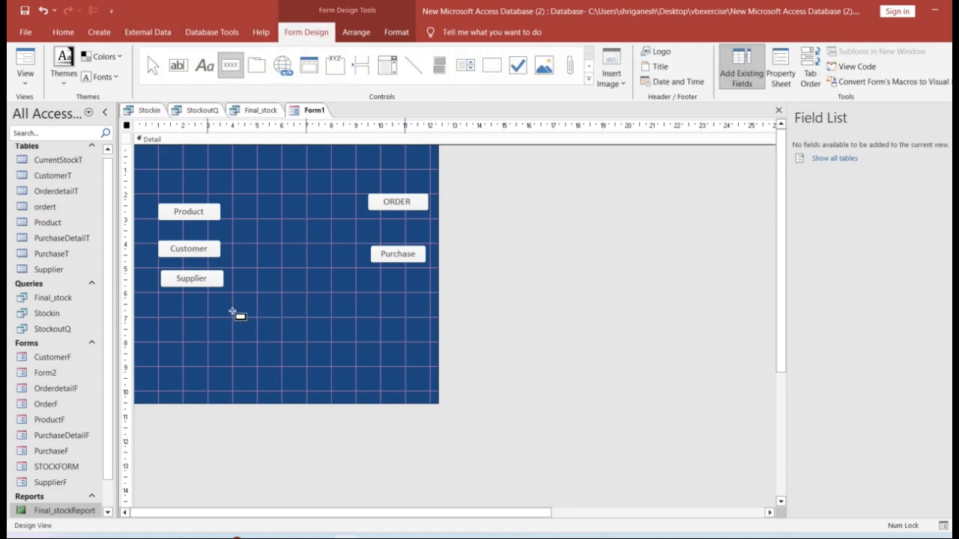
left_click_drag(340, 296, 420, 319)
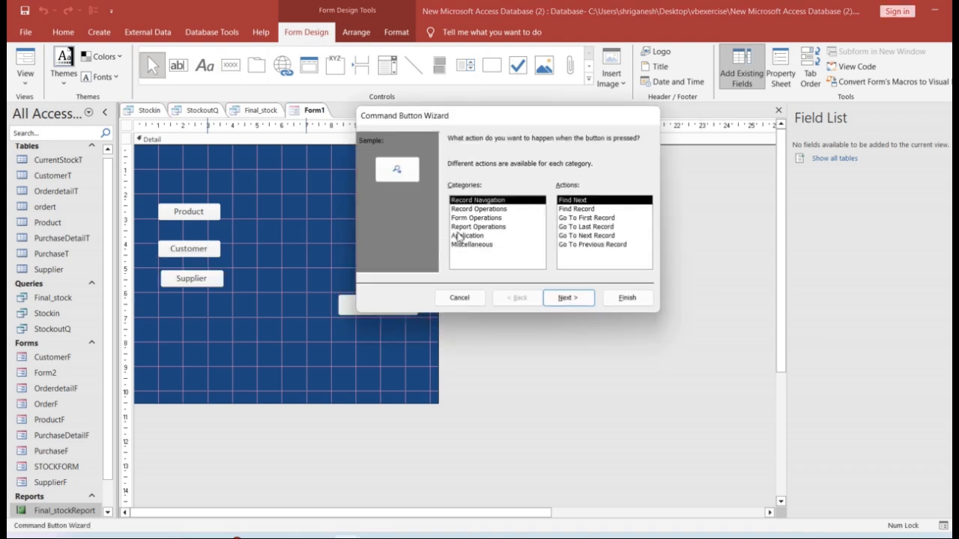
left_click(473, 218)
left_click(567, 218)
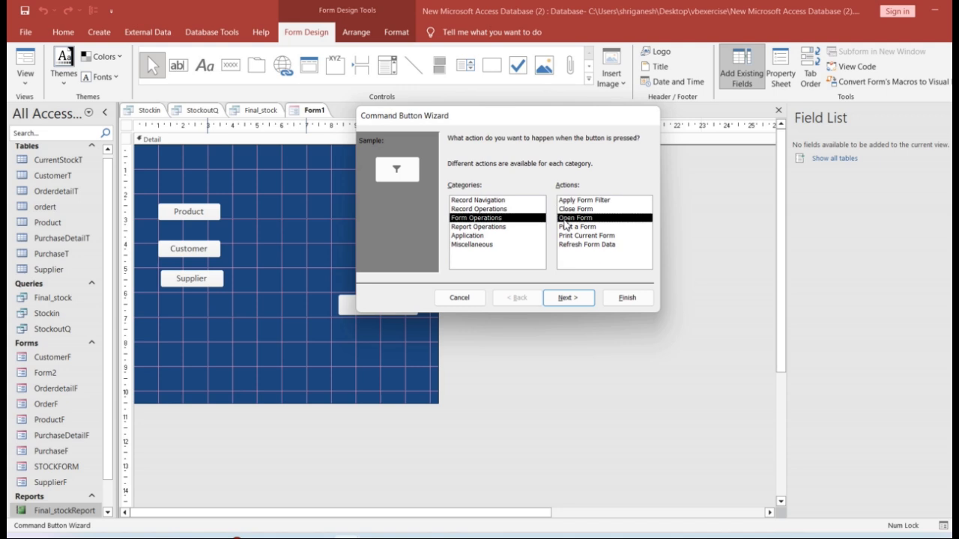
left_click(568, 298)
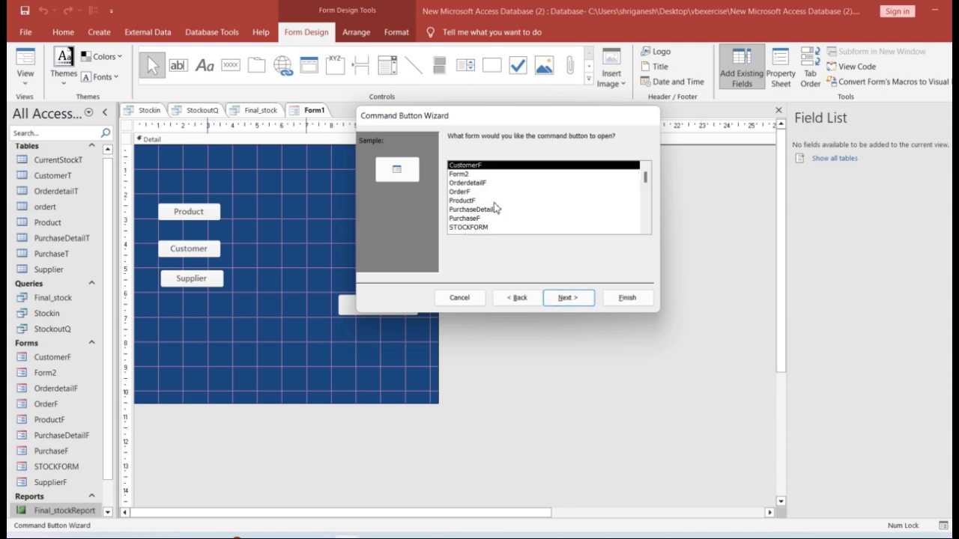
left_click(503, 228)
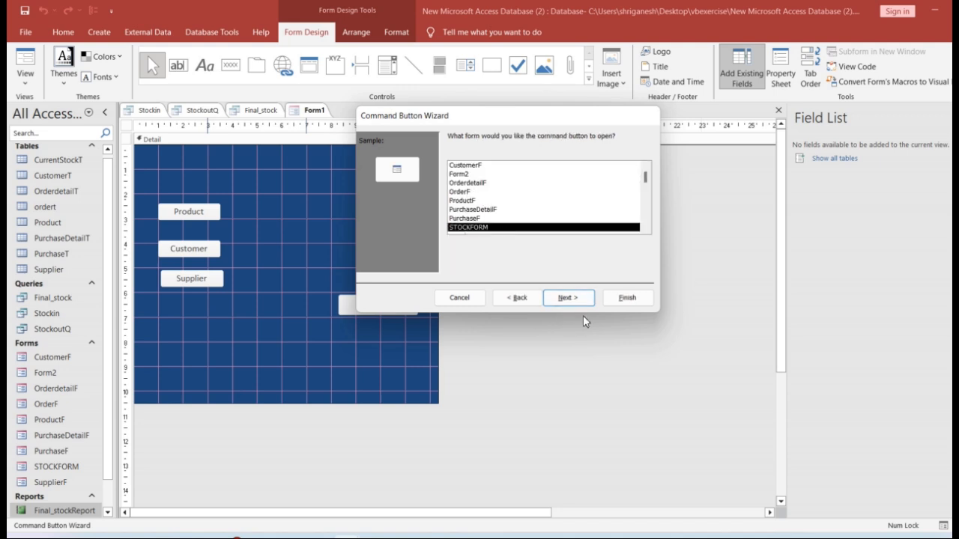
left_click(568, 298)
Give the new button the text caption "STOCKDETAILS" instead of a picture and continue to the naming page
left_click(464, 191)
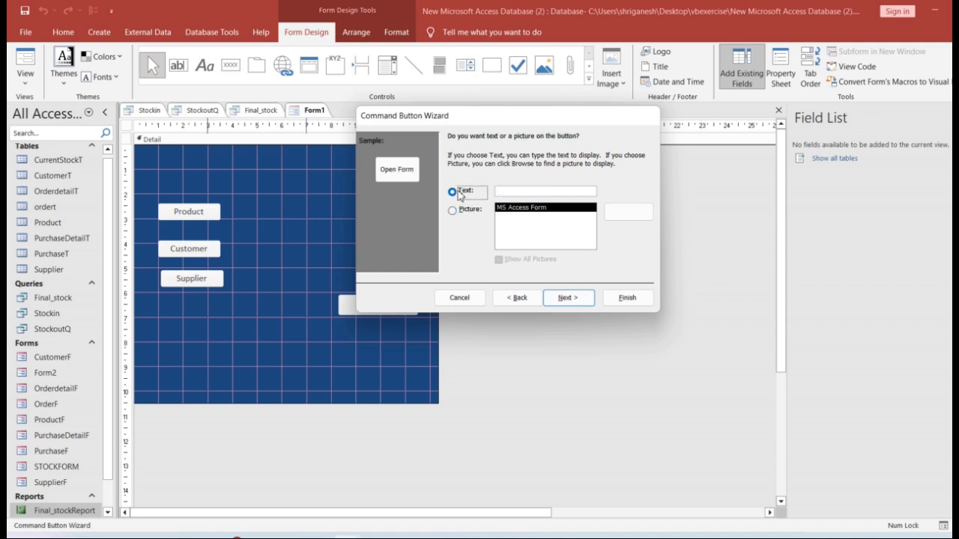
left_click(468, 194)
type("S")
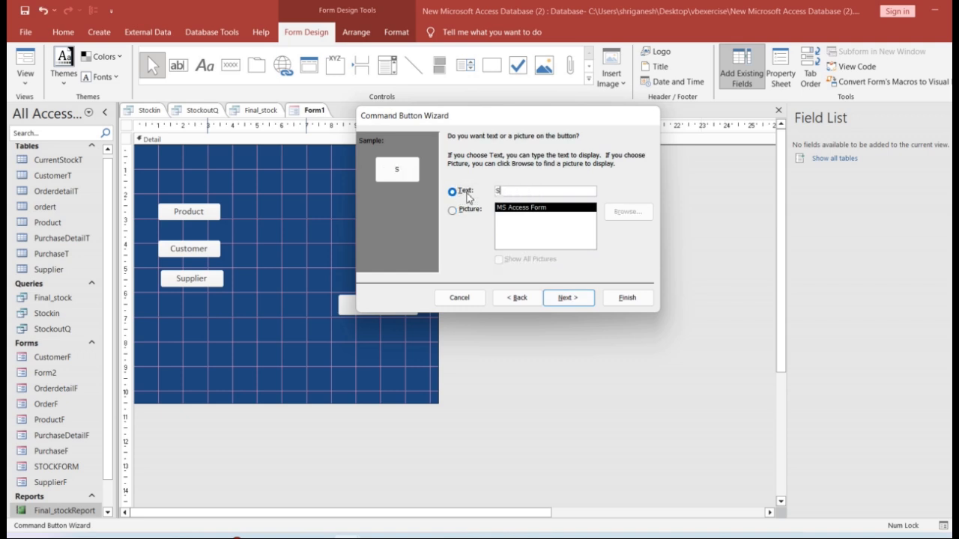
type("TOCKDETAILS")
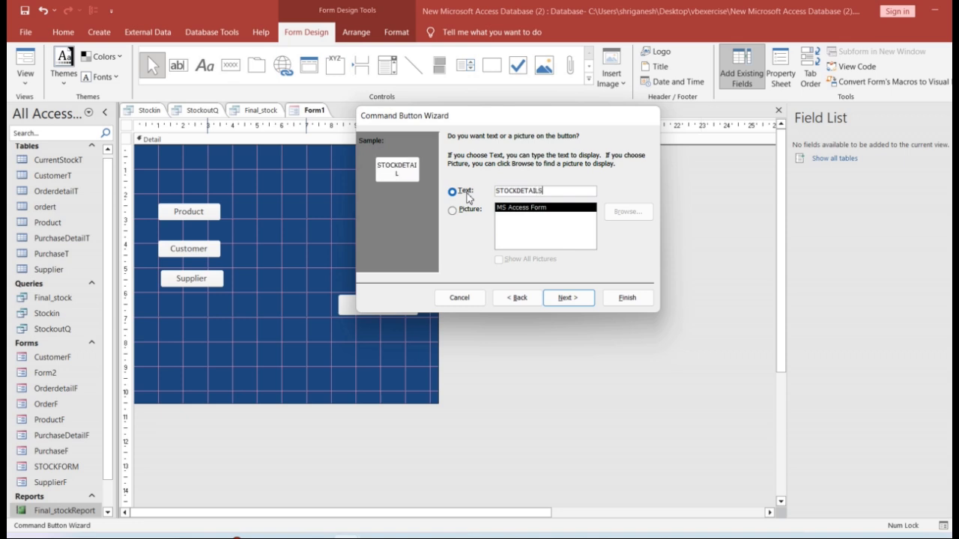
left_click(567, 298)
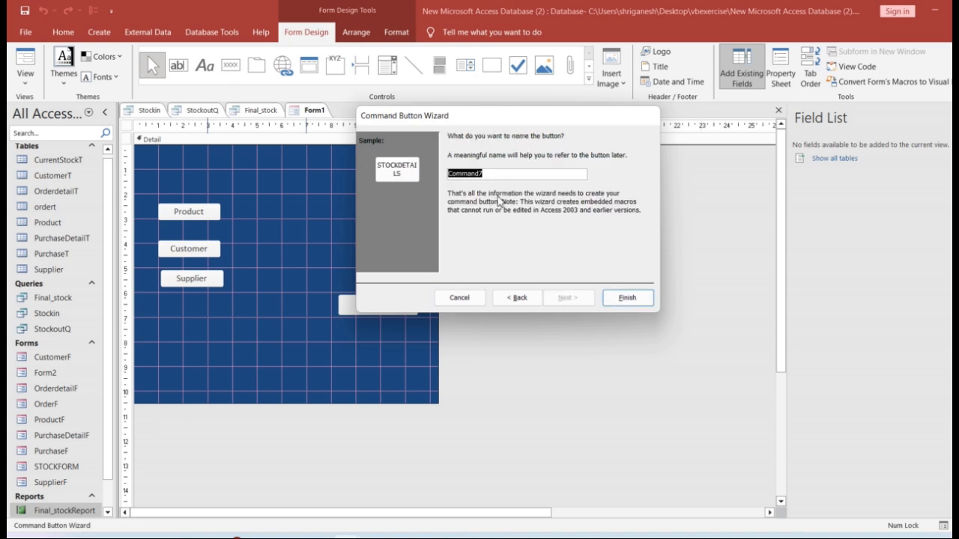
Name the new button "STOCKDETAILS" and finish the Command Button Wizard
type("STOCKDETAILS")
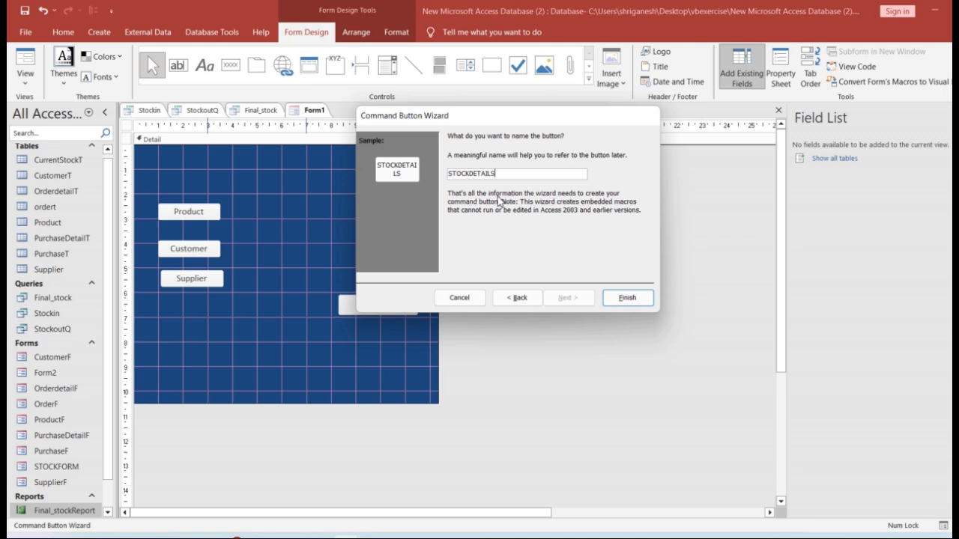
left_click(627, 300)
Switch Form1 to Form View and test the STOCKDETAILS button by opening STOCKFORM
left_click(25, 75)
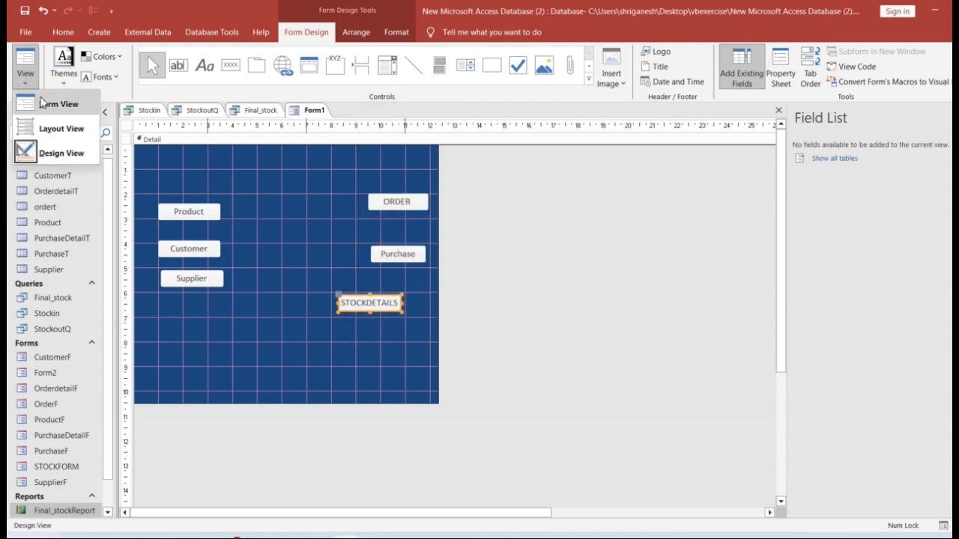
left_click(43, 101)
left_click(347, 274)
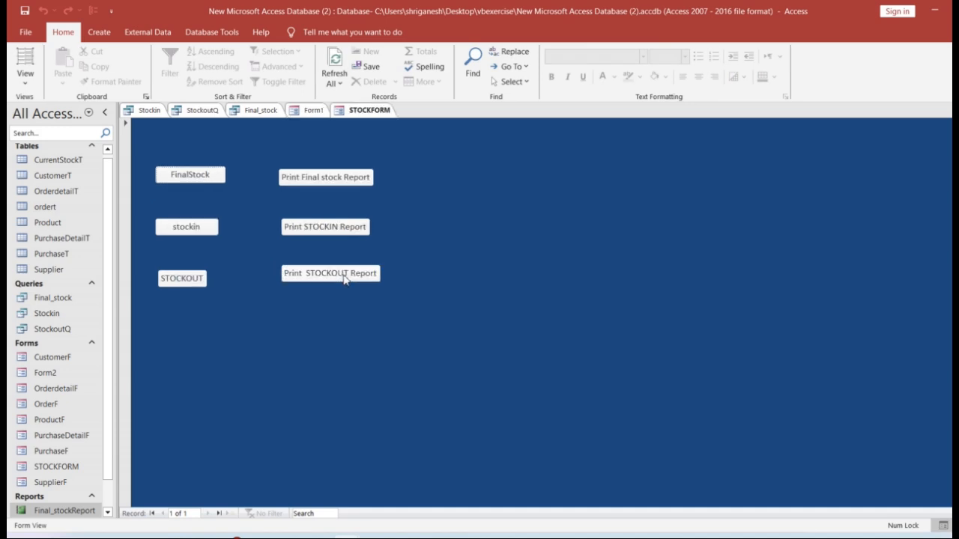